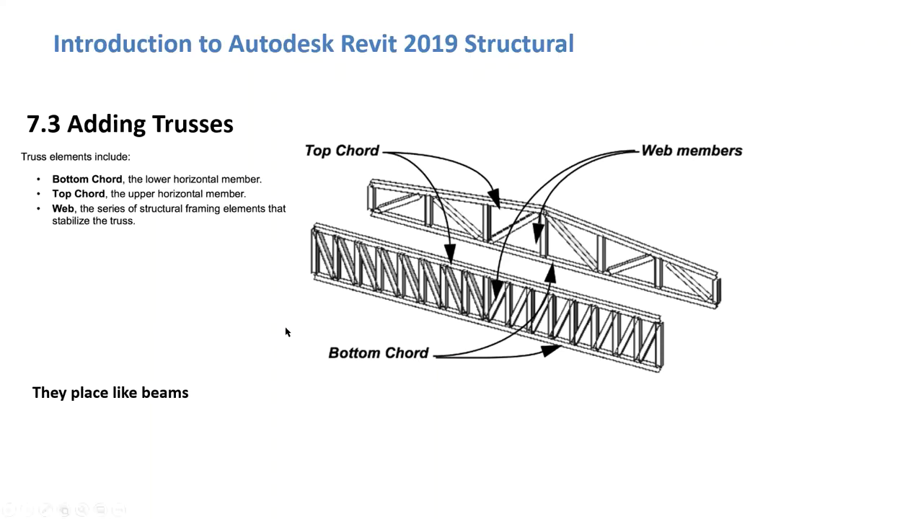
Switch to the Revit 3D view and examine the truss under the skylight roof and the truss types available for it
key(alt+Tab)
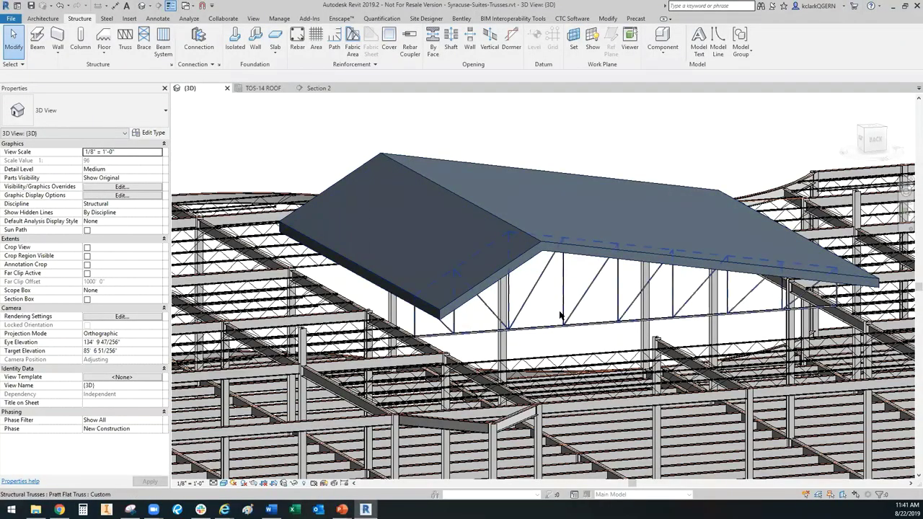
click(569, 330)
shift+middle_drag(571, 342, 449, 254)
key(Escape)
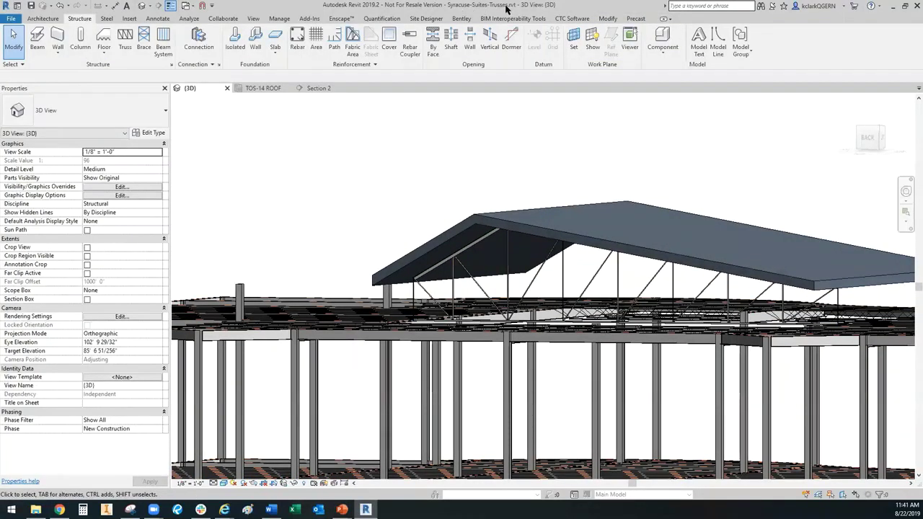
shift+middle_drag(339, 168, 475, 283)
click(476, 283)
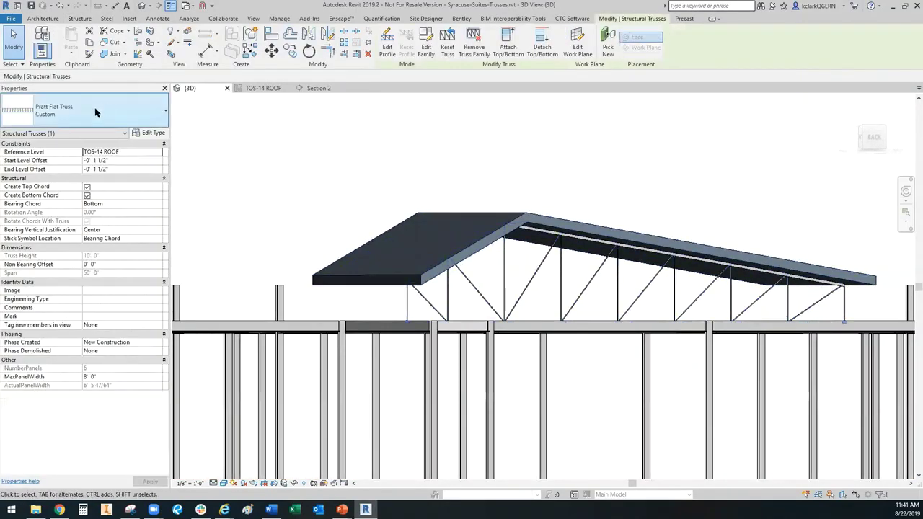
click(94, 110)
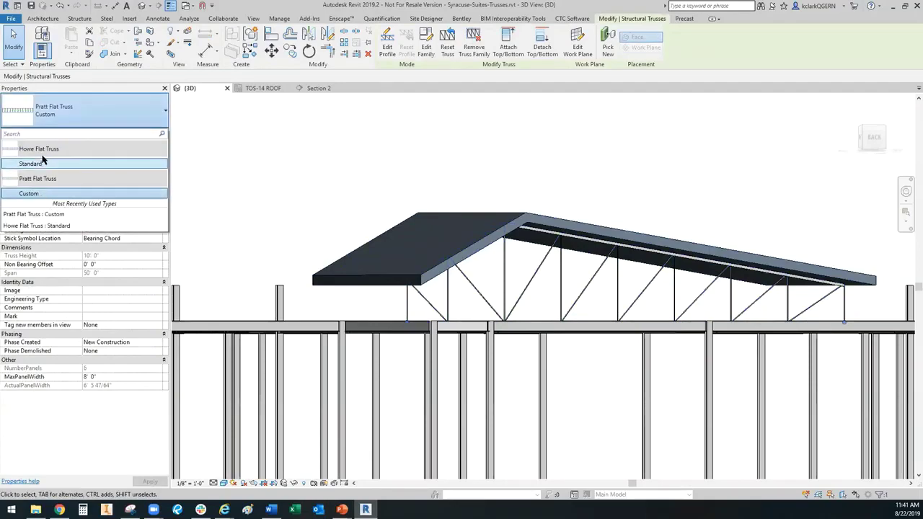
click(362, 181)
shift+middle_drag(363, 181, 473, 273)
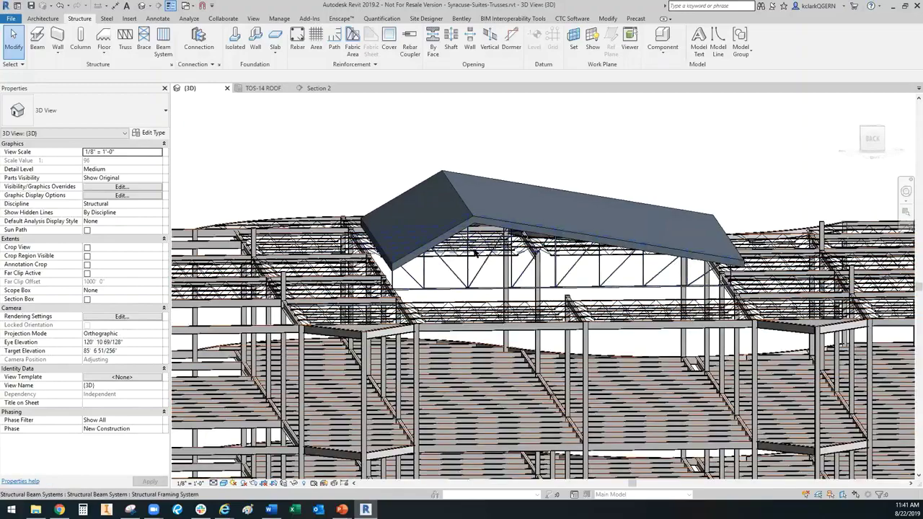
Delete the Pratt Flat Truss beneath the sloped skylight roof
click(473, 273)
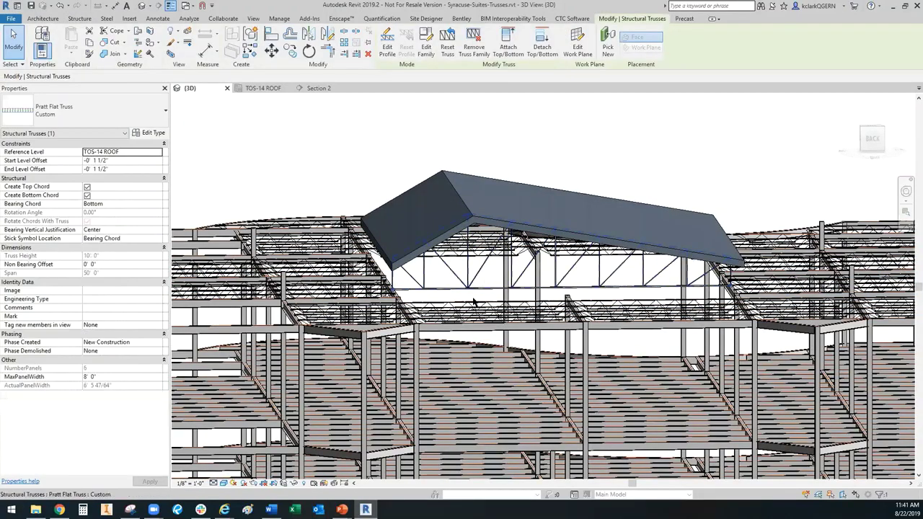
key(Escape)
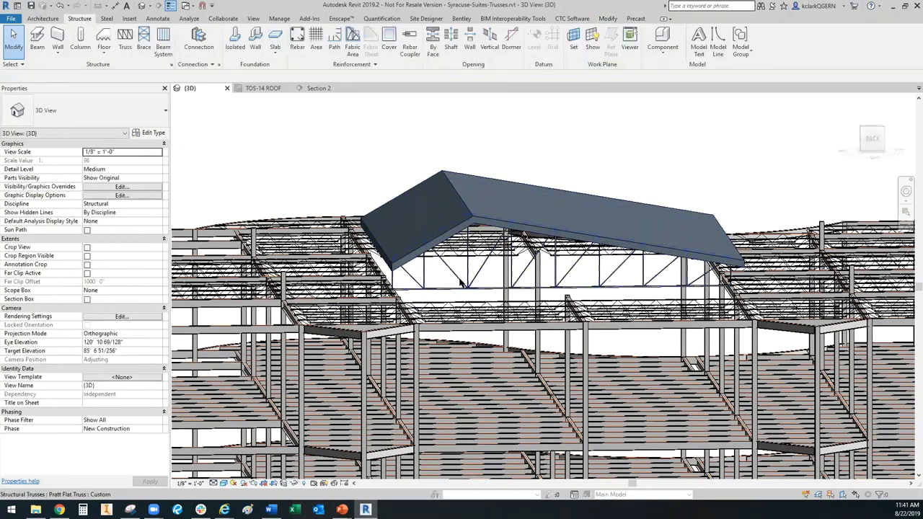
click(460, 281)
key(Delete)
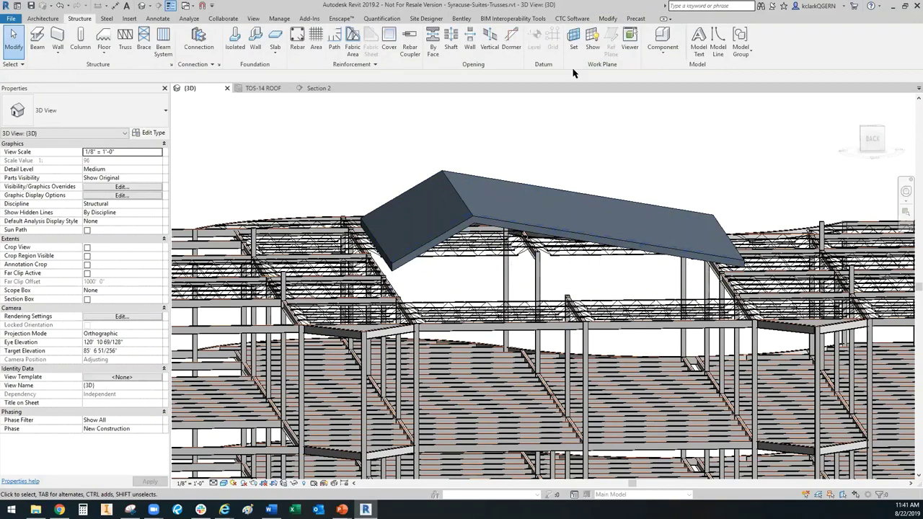
Check the visibility setting of the Roofs category in the 3D view's graphic overrides
click(510, 207)
click(478, 129)
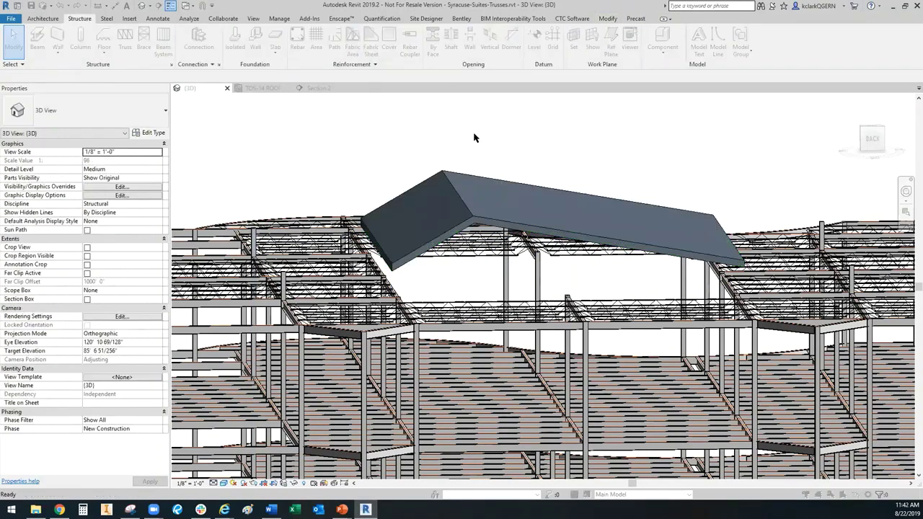
key(v)
key(v)
click(328, 292)
scroll(331, 292, down, 3)
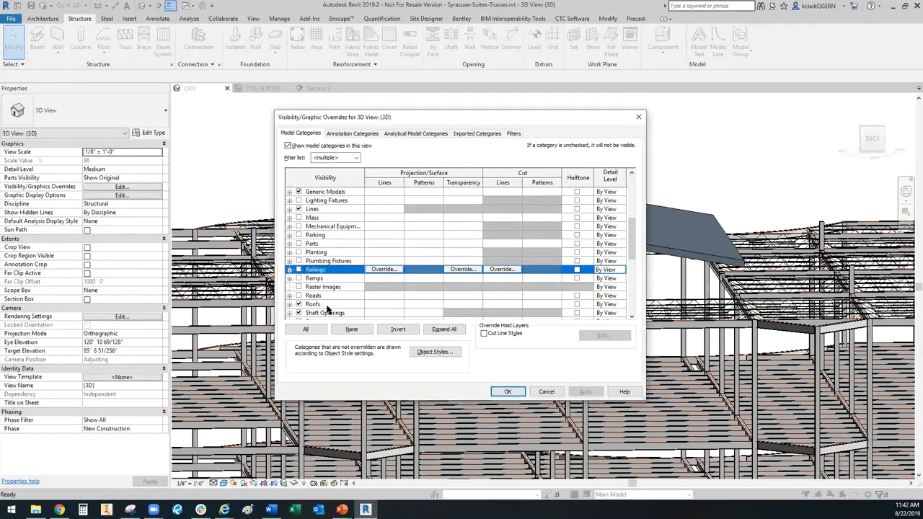
click(326, 305)
click(546, 392)
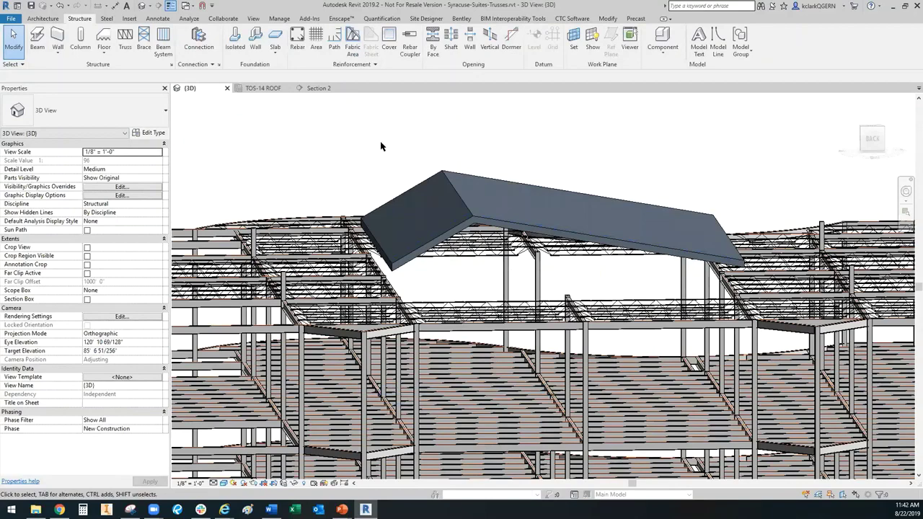
In the TOS-14 ROOF plan, extend both ends of the section line past the open bay across the neighbouring joists
shift+middle_drag(354, 154, 438, 175)
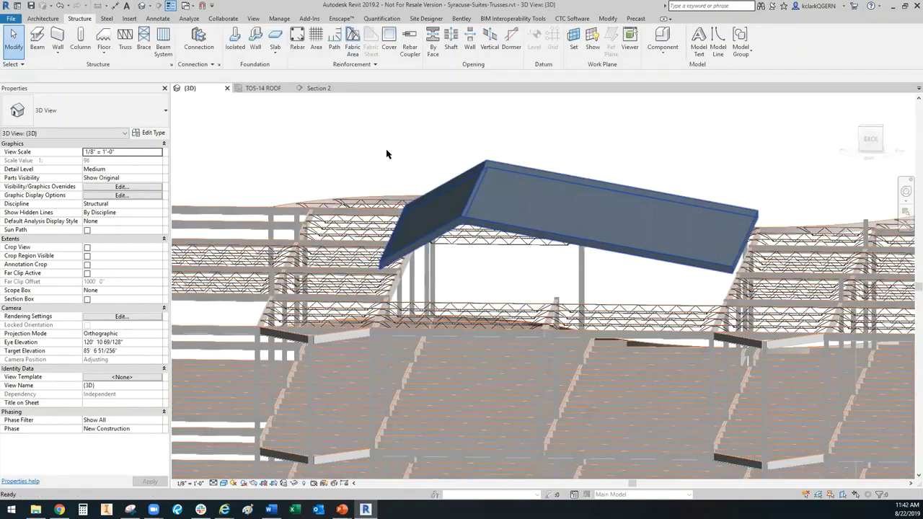
click(258, 88)
click(456, 304)
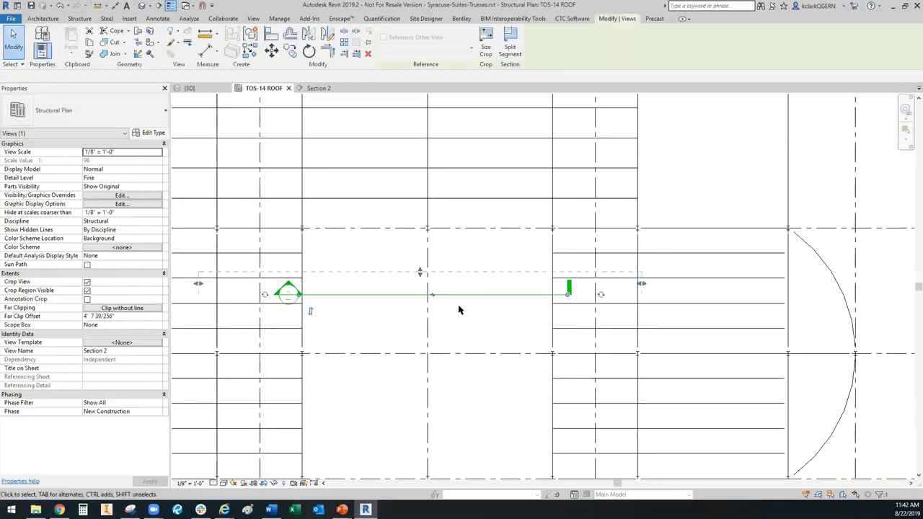
drag(298, 298, 193, 298)
drag(568, 298, 645, 295)
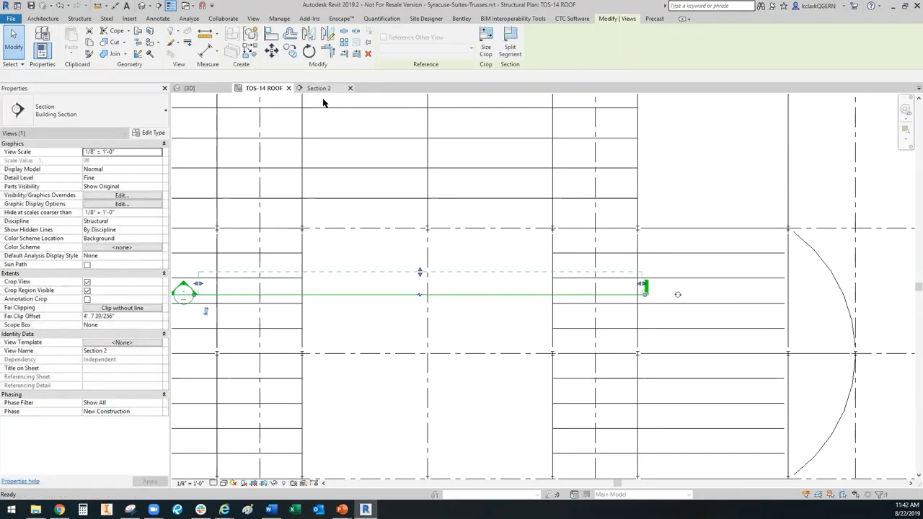
Examine the girders and bar joists on both sides of the skylight opening in Section 2
click(319, 88)
click(624, 378)
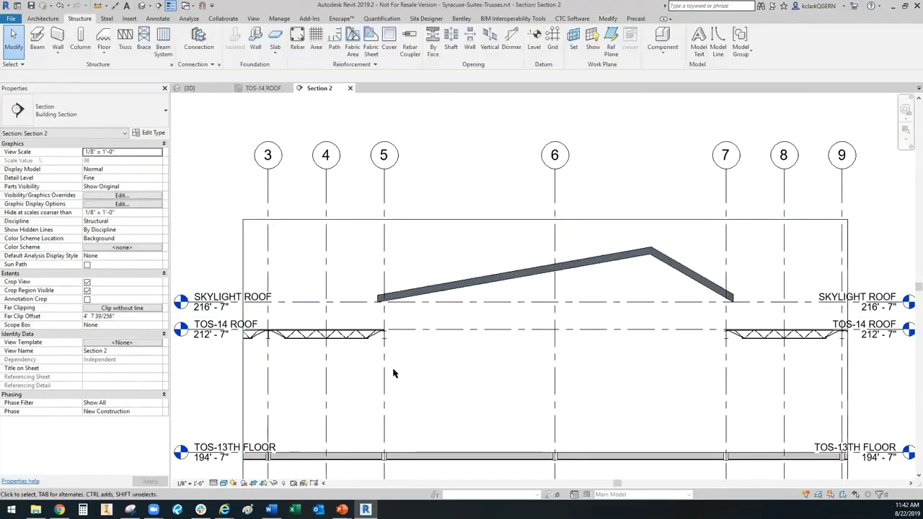
scroll(366, 339, up, 6)
click(363, 342)
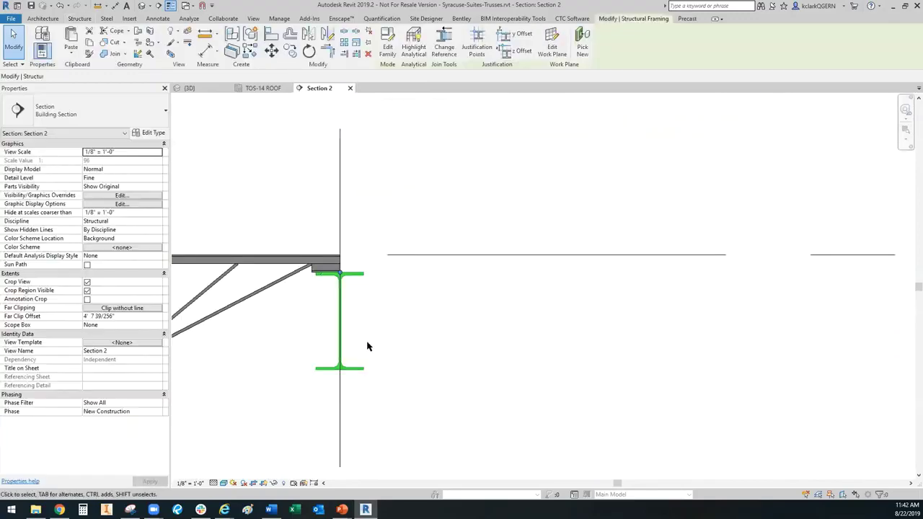
scroll(364, 342, down, 5)
middle_drag(489, 364, 433, 338)
scroll(442, 332, up, 3)
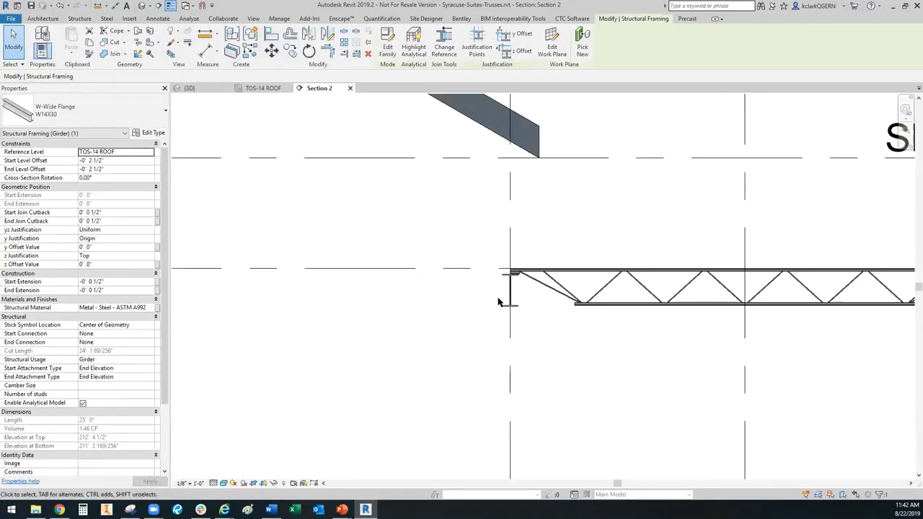
click(442, 333)
scroll(438, 336, down, 5)
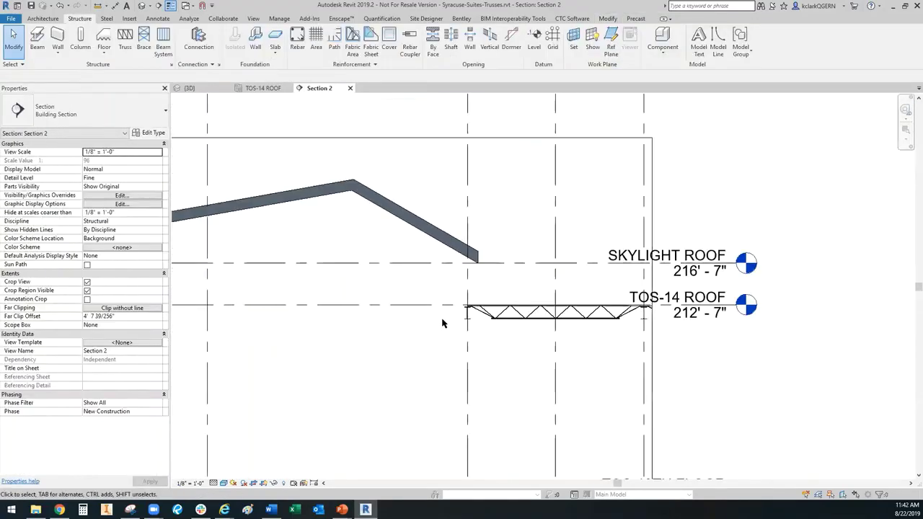
Start placing a truss in the TOS-14 ROOF plan and browse to the Structural Trusses family folder in the US Imperial library
click(263, 88)
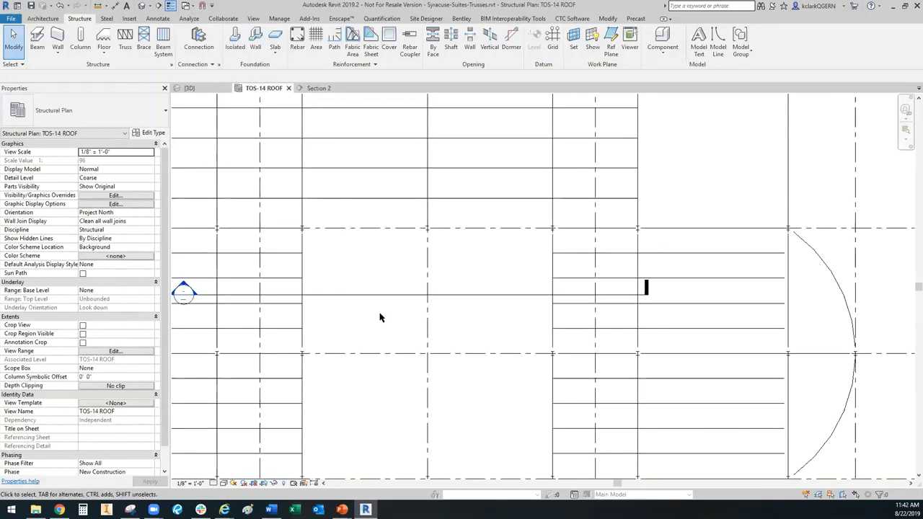
click(125, 45)
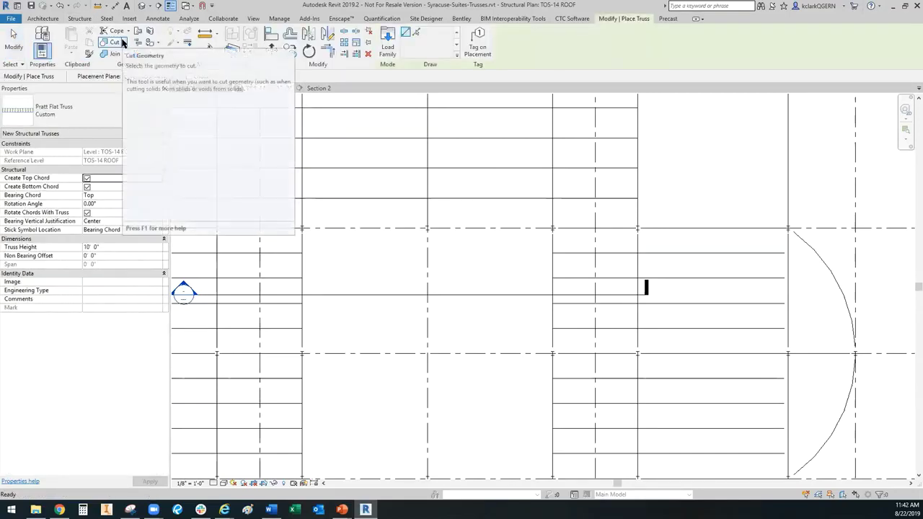
click(383, 52)
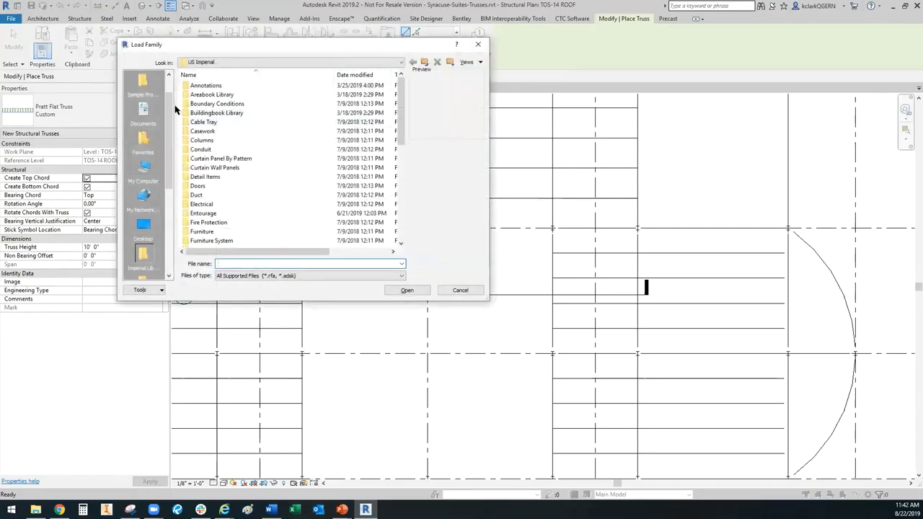
click(218, 225)
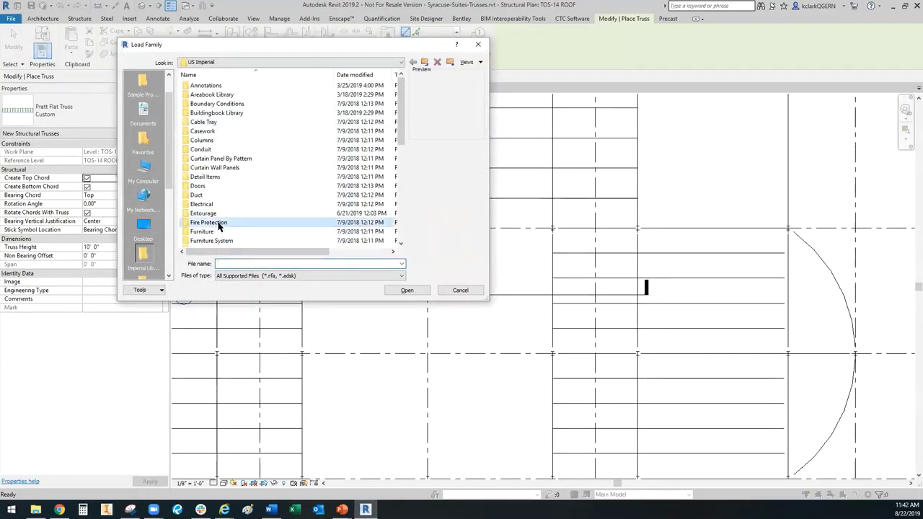
key(s)
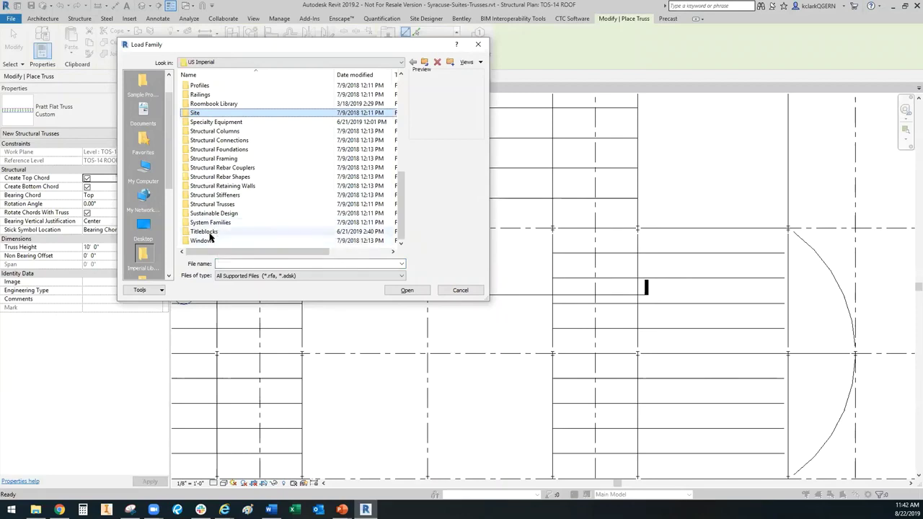
click(228, 204)
double_click(228, 204)
Preview the library truss families from Fink Truss through Scissors Truss-8 Panel, plus Pratt Flat Truss, without loading any
click(244, 87)
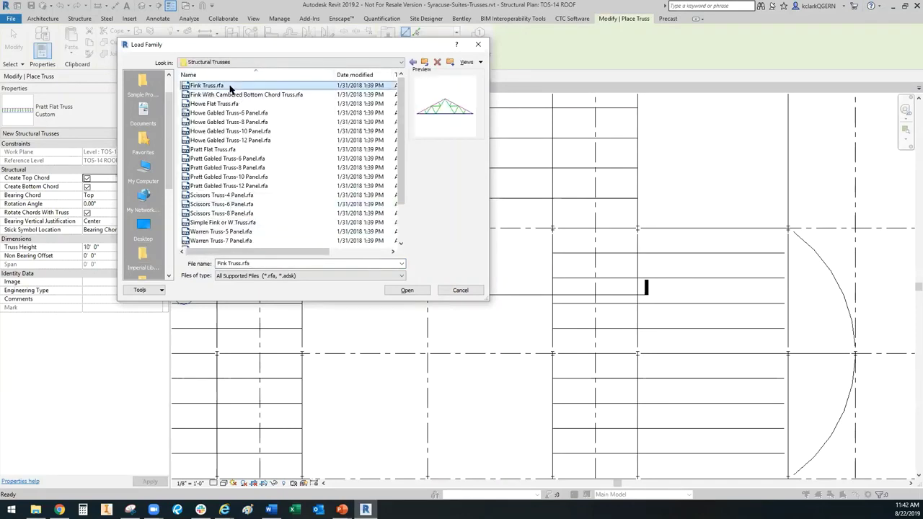
key(Down)
key(Down)
key(Down)
key(Down)
key(Down)
key(Down)
key(Down)
key(Down)
key(Down)
key(Down)
key(Down)
key(Down)
key(Down)
key(Down)
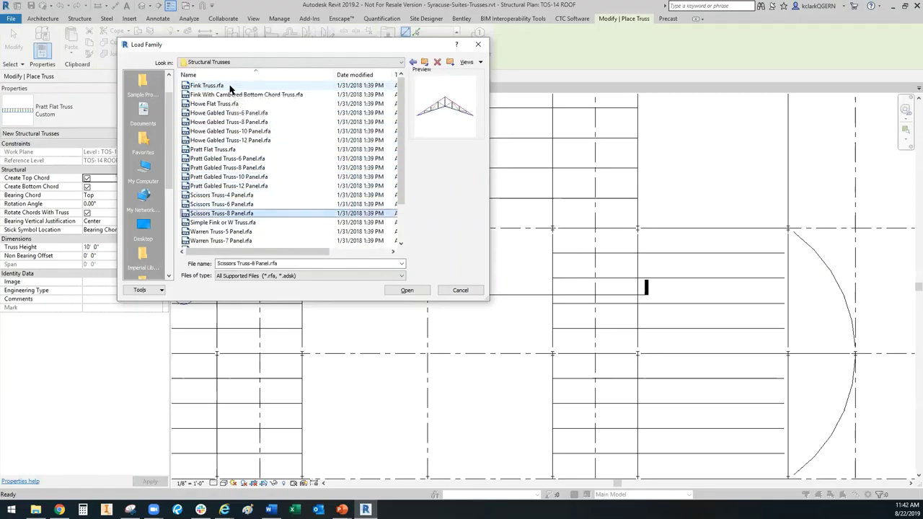
click(234, 149)
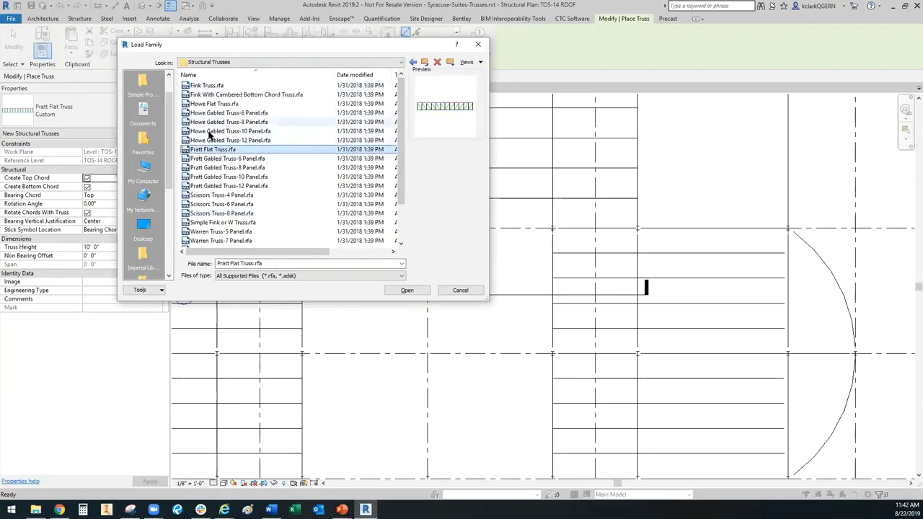
click(464, 290)
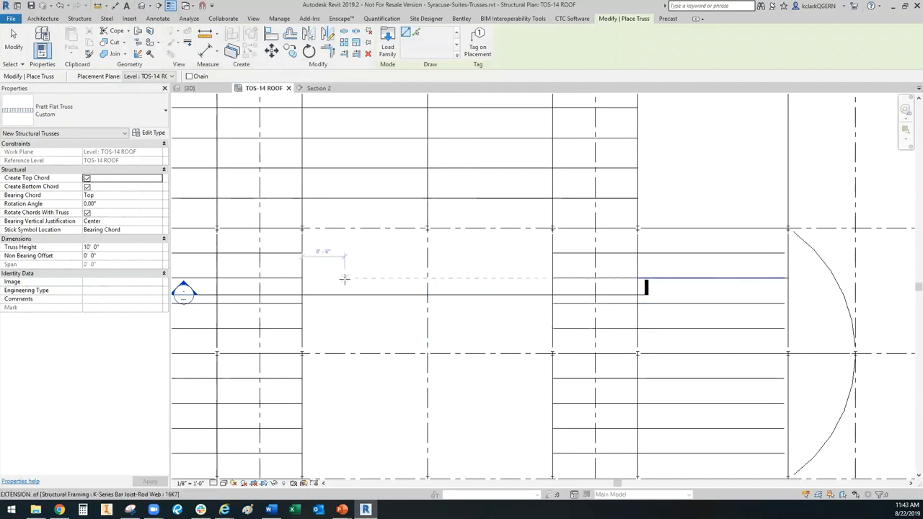
Place a Pratt Flat Truss, type Custom, horizontally across the 50' open bay between the two facing girders, just above the section line
scroll(302, 278, up, 4)
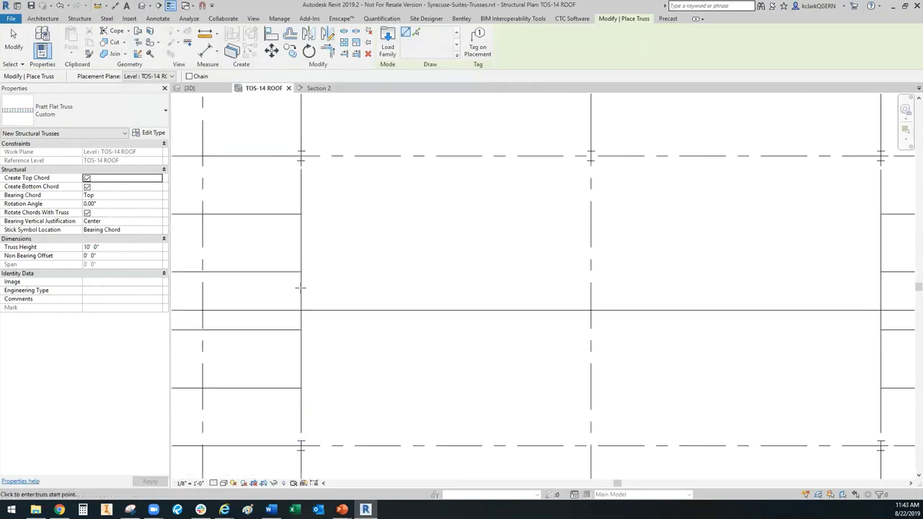
click(302, 288)
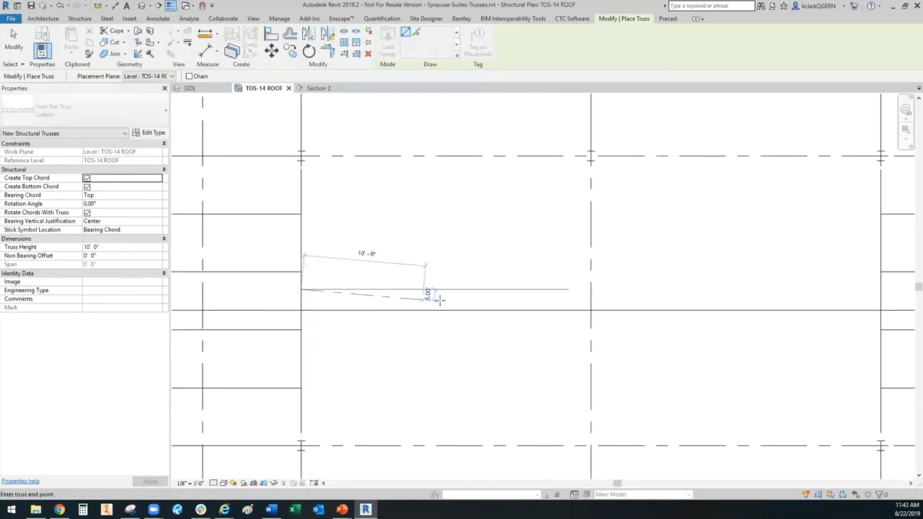
scroll(439, 301, down, 3)
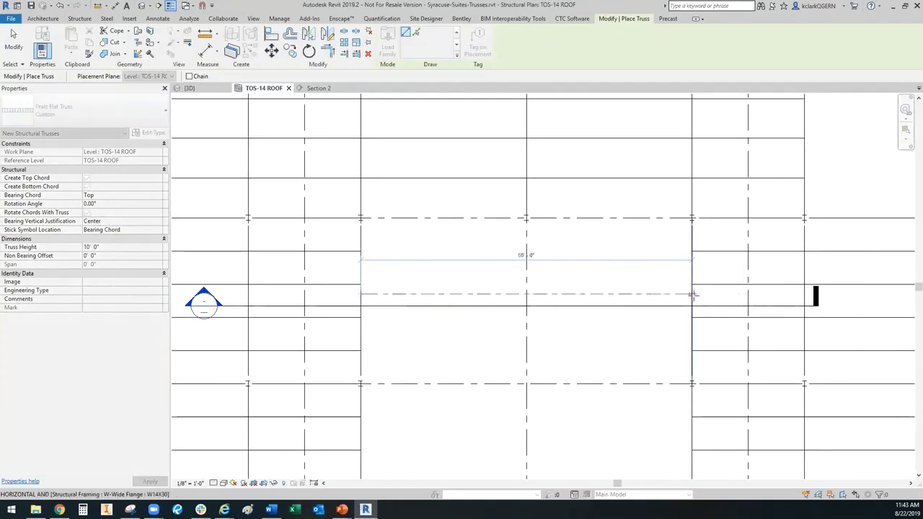
click(692, 294)
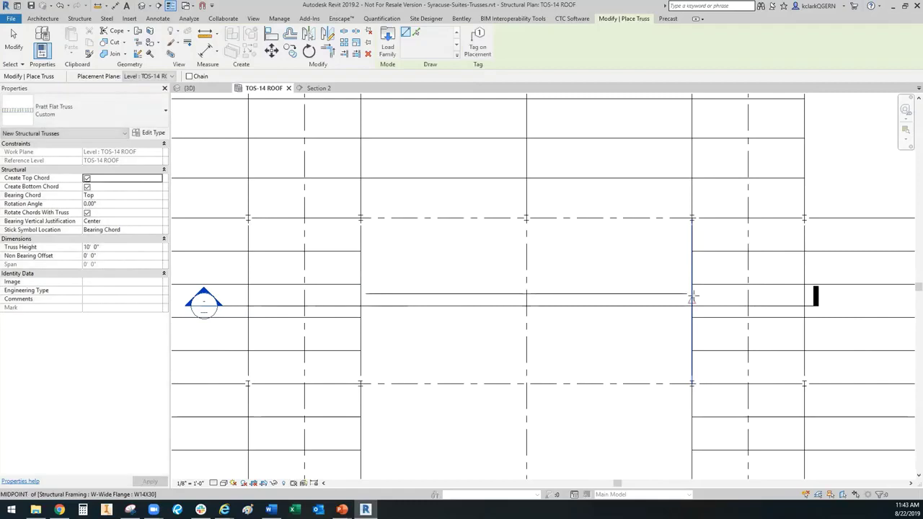
key(Escape)
key(Escape)
Set the new truss's start and end level offsets to 0
click(600, 294)
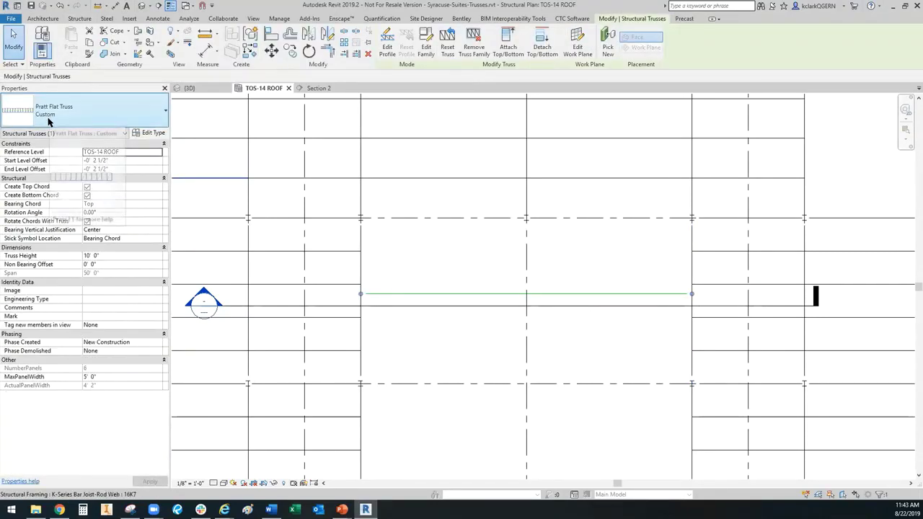
click(127, 160)
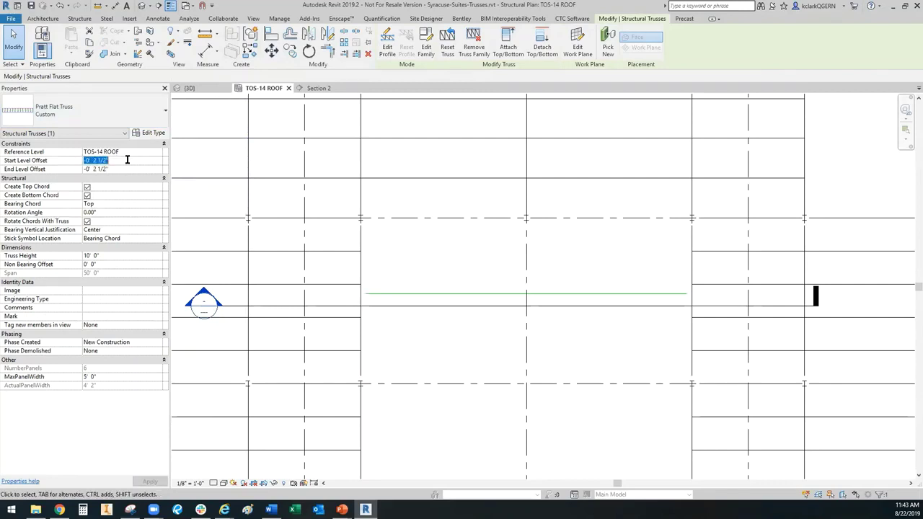
text(0)
click(127, 169)
text(0)
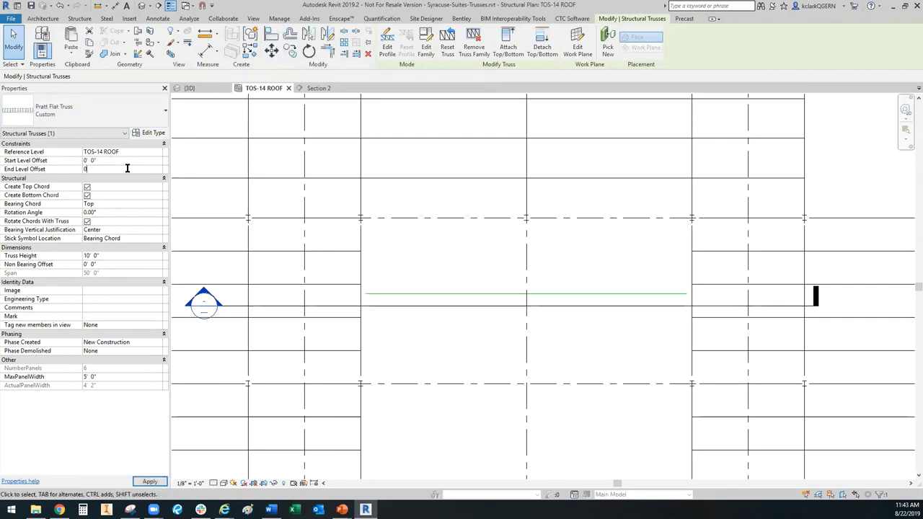
key(Return)
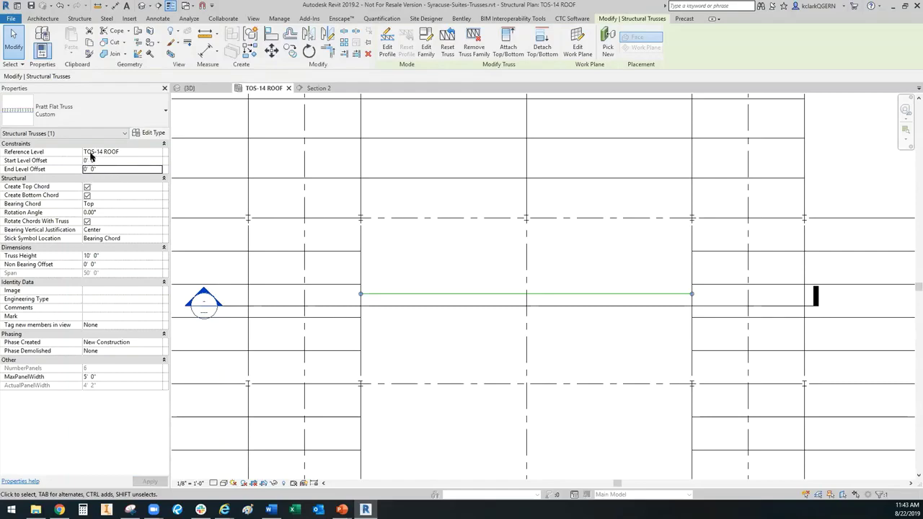
Open the Section 2 view from its section line below the truss in the plan
click(449, 274)
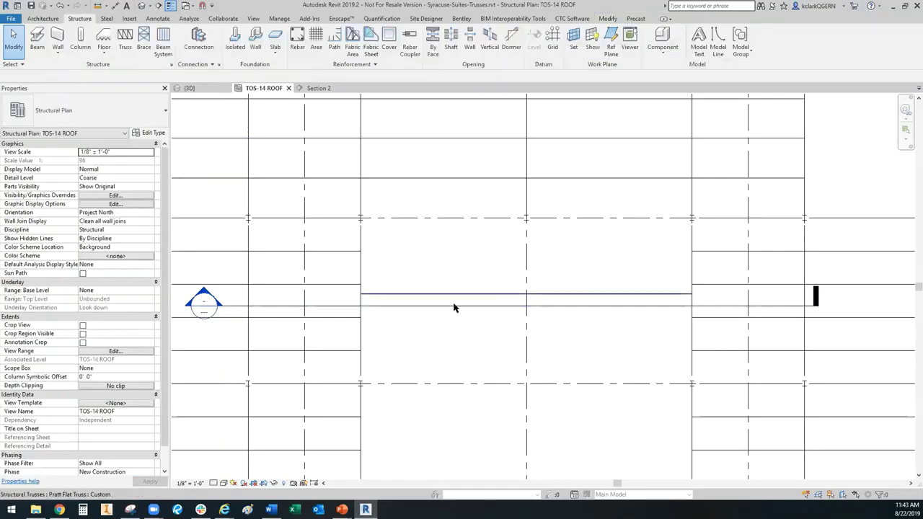
click(452, 305)
right_click(452, 306)
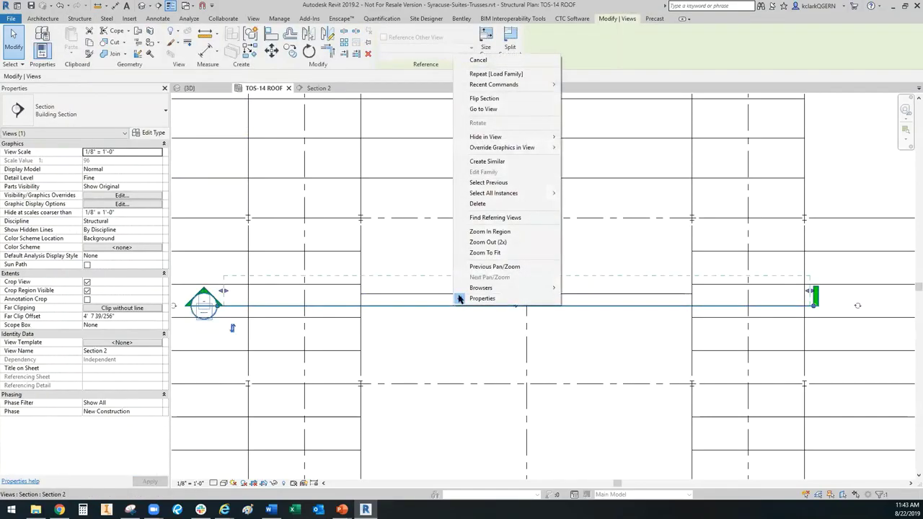
click(482, 109)
scroll(351, 422, up, 2)
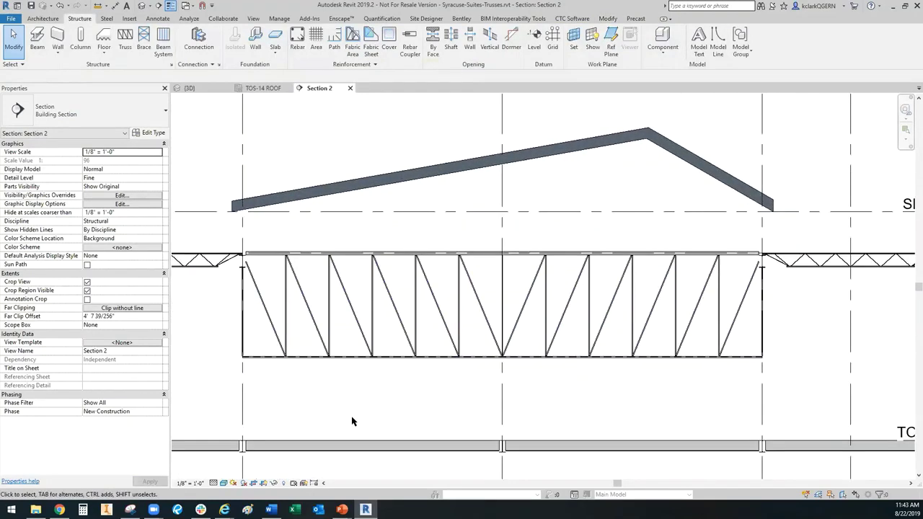
Set the Pratt flat truss's bearing chord to Bottom in the section view
click(323, 256)
scroll(354, 336, down, 2)
scroll(557, 281, up, 5)
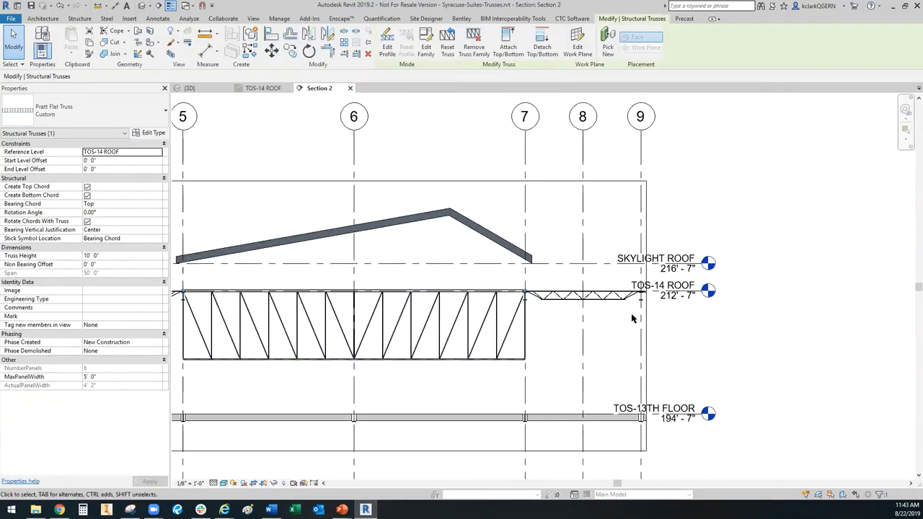
scroll(557, 279, up, 1)
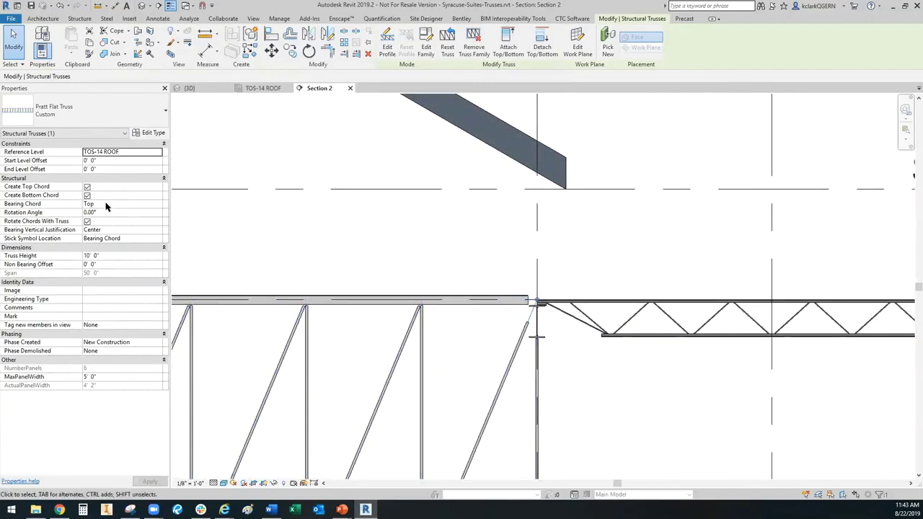
click(159, 204)
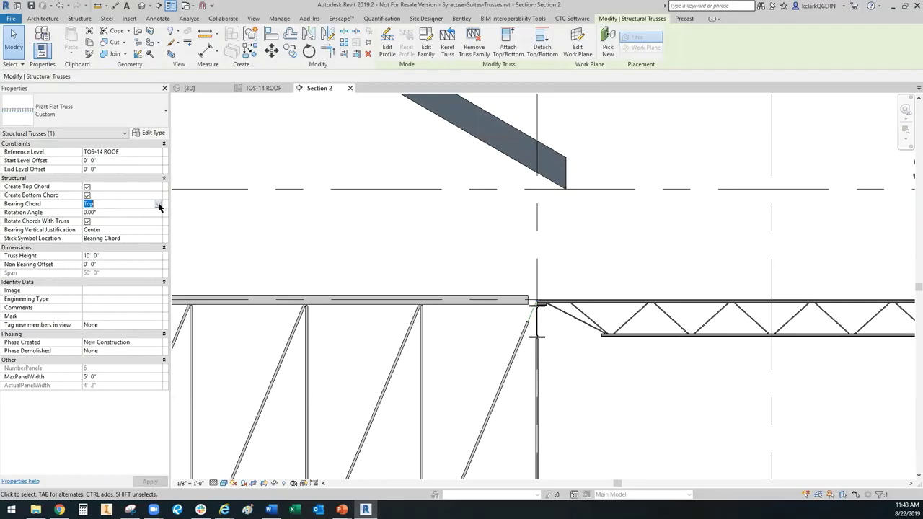
click(157, 204)
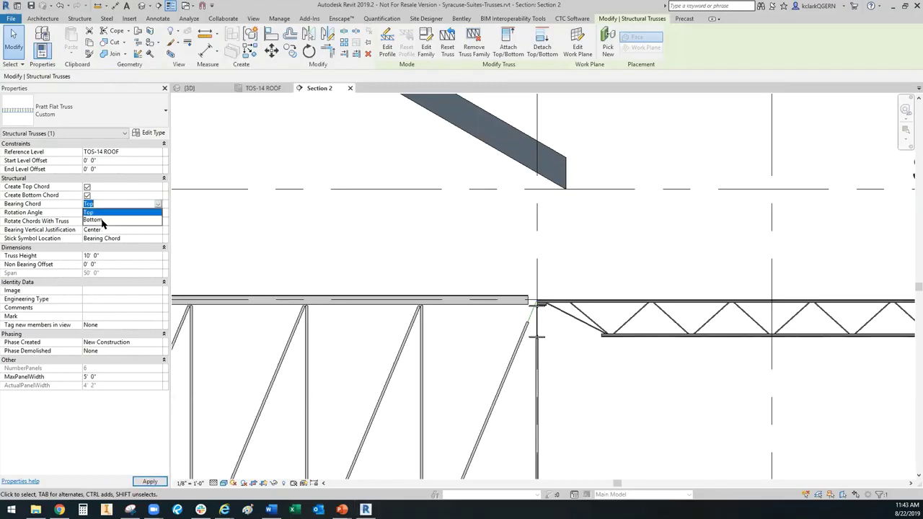
click(99, 220)
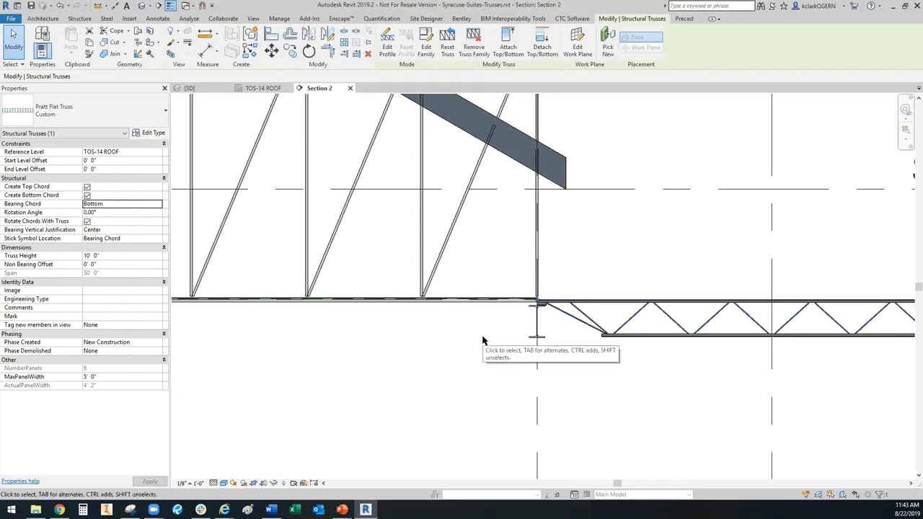
key(Escape)
Examine how the truss's bottom chord angle sits relative to the supporting girder's top flange at grid 7
scroll(526, 314, up, 1)
scroll(529, 312, up, 3)
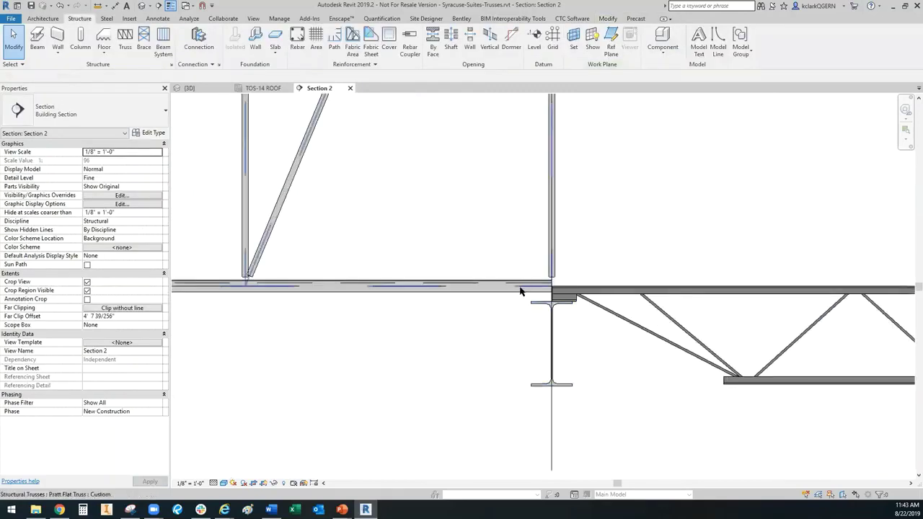
click(520, 289)
scroll(543, 301, up, 3)
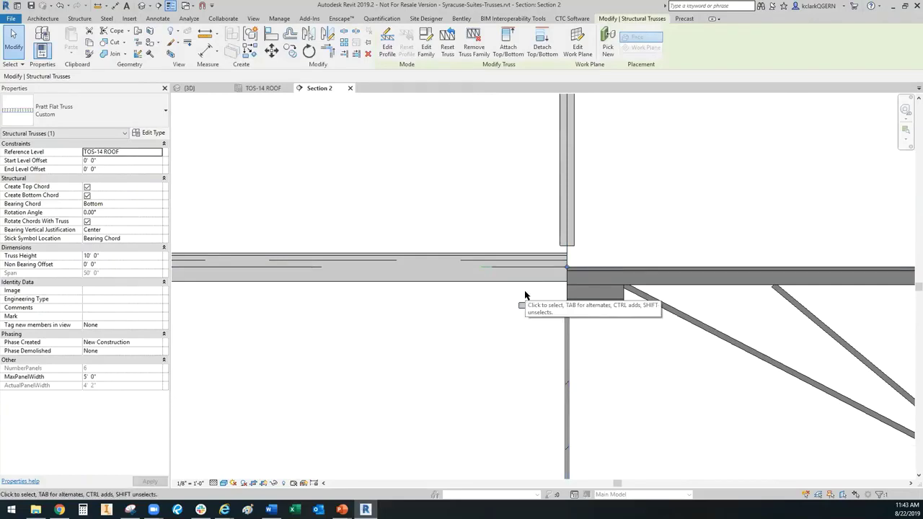
click(472, 284)
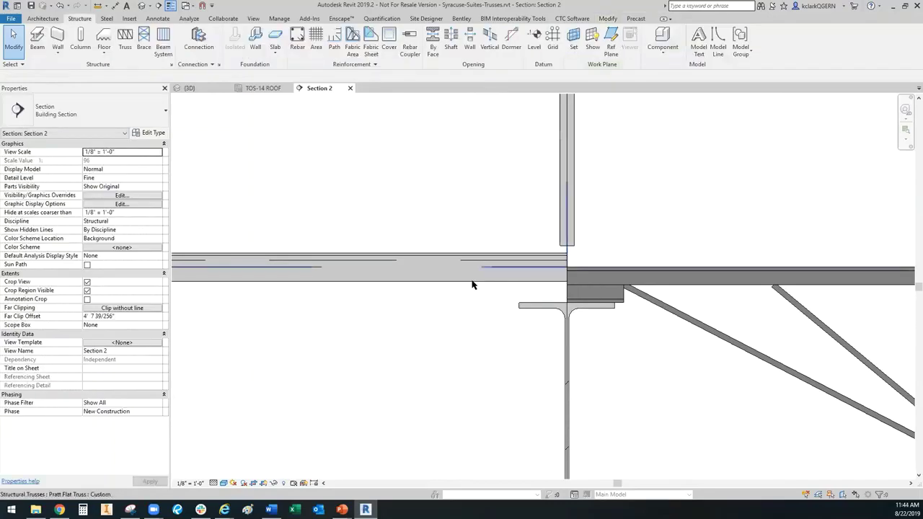
click(473, 284)
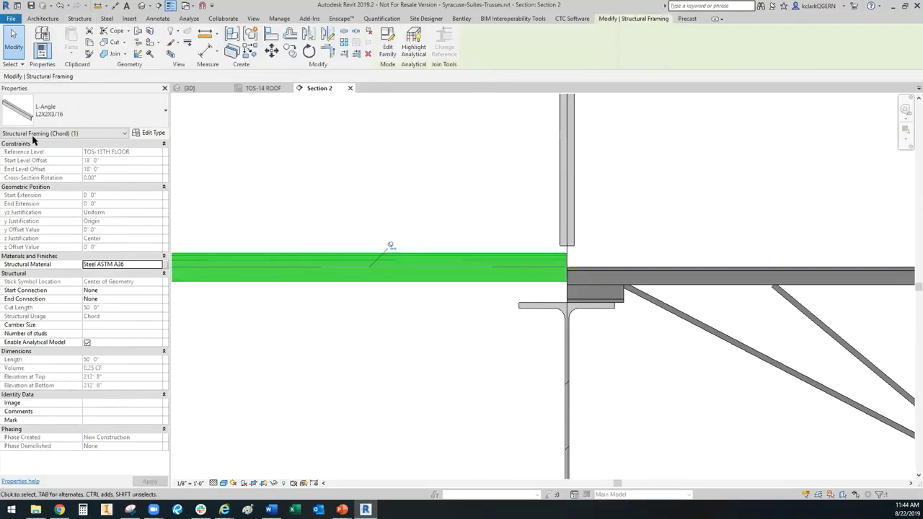
click(443, 329)
click(535, 306)
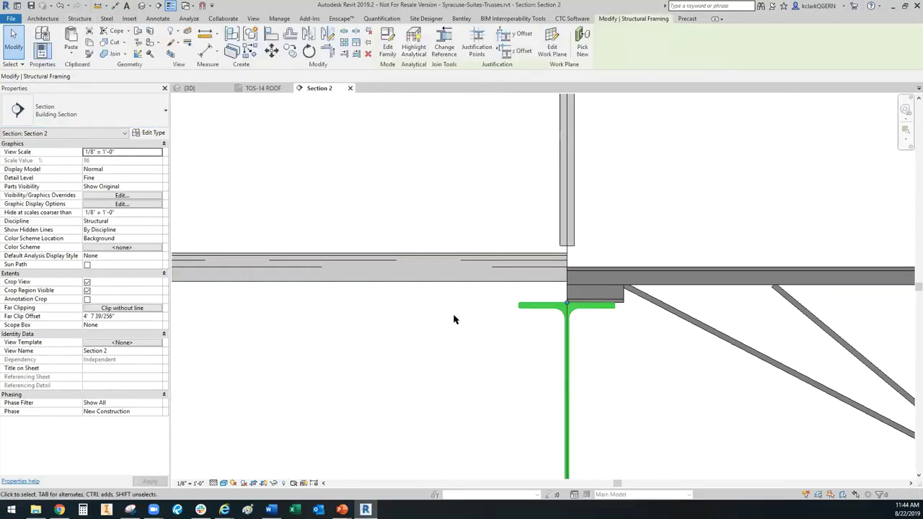
click(453, 322)
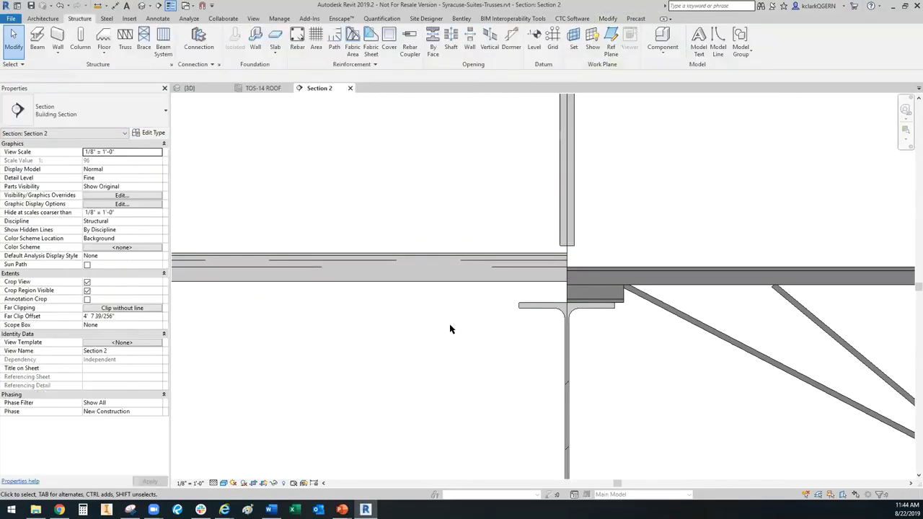
key(a)
key(l)
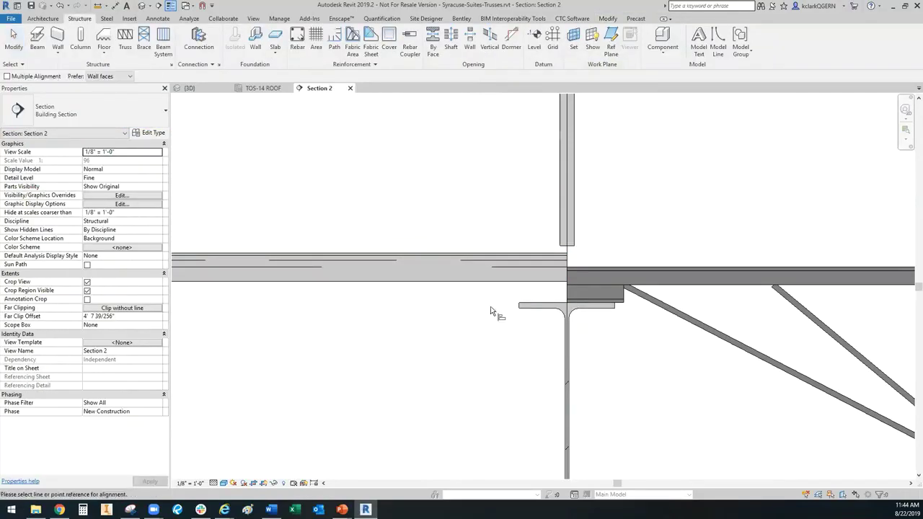
click(545, 304)
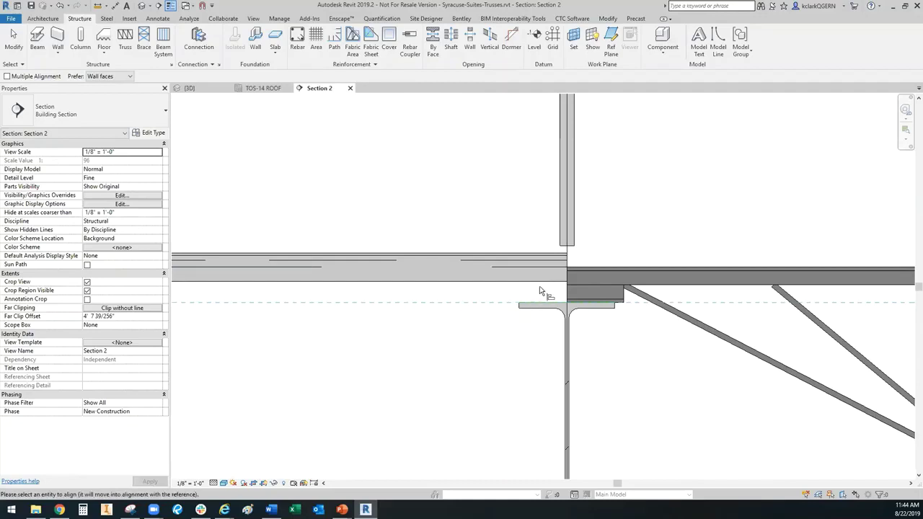
key(Escape)
key(Escape)
Measure the vertical gap between the bottom chord's underside and the girder's top flange with a temporary aligned dimension
click(482, 277)
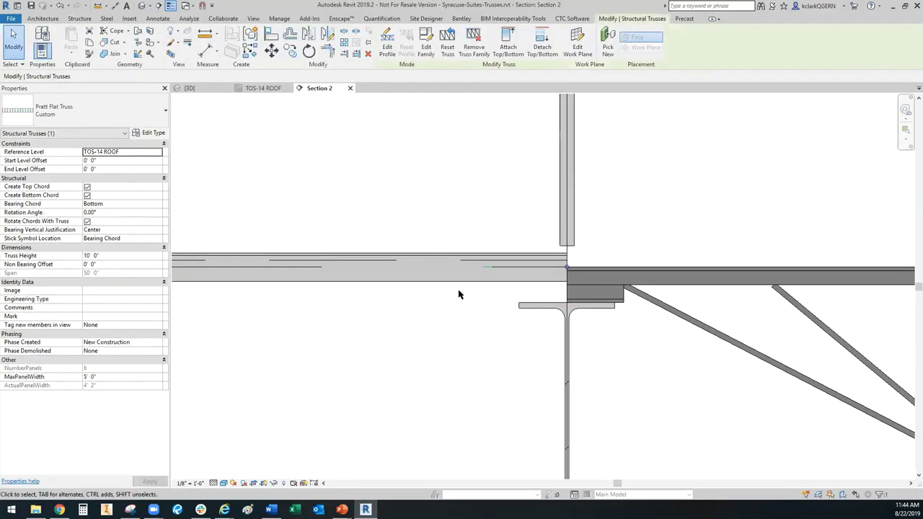
click(204, 49)
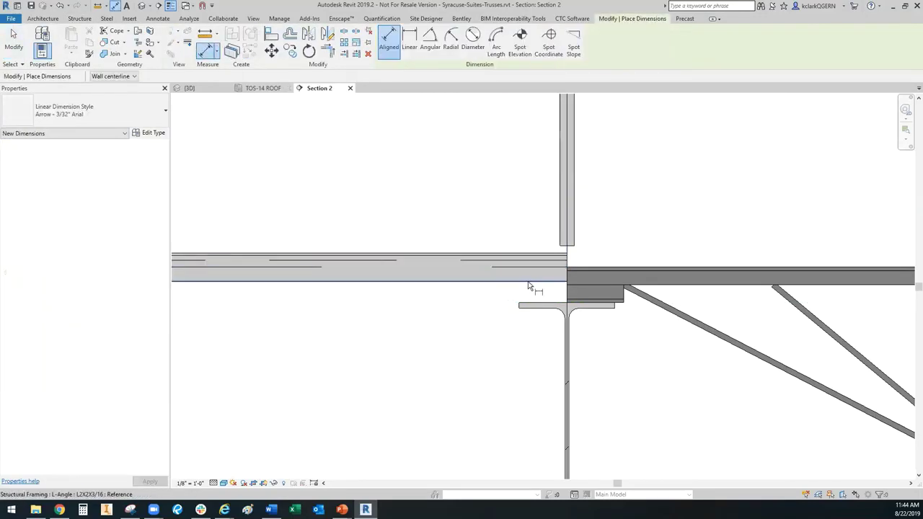
scroll(432, 317, down, 5)
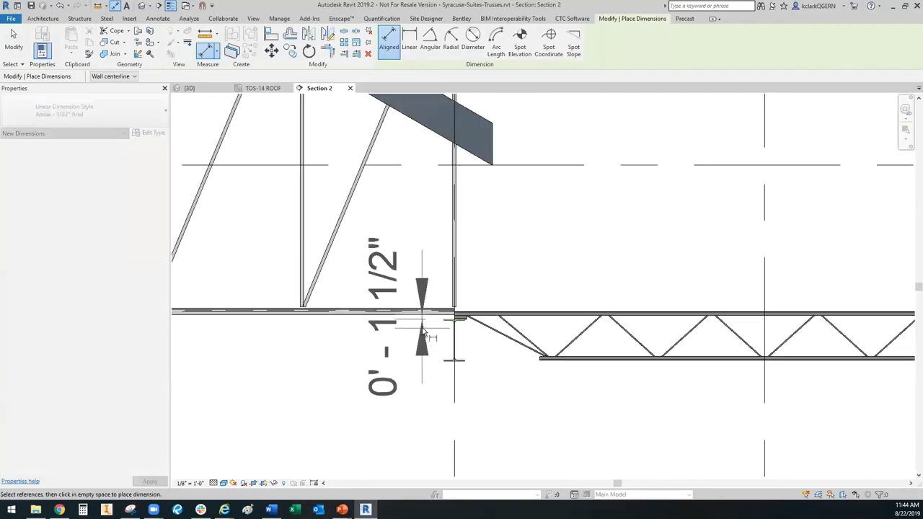
scroll(403, 372, up, 5)
key(Escape)
key(Escape)
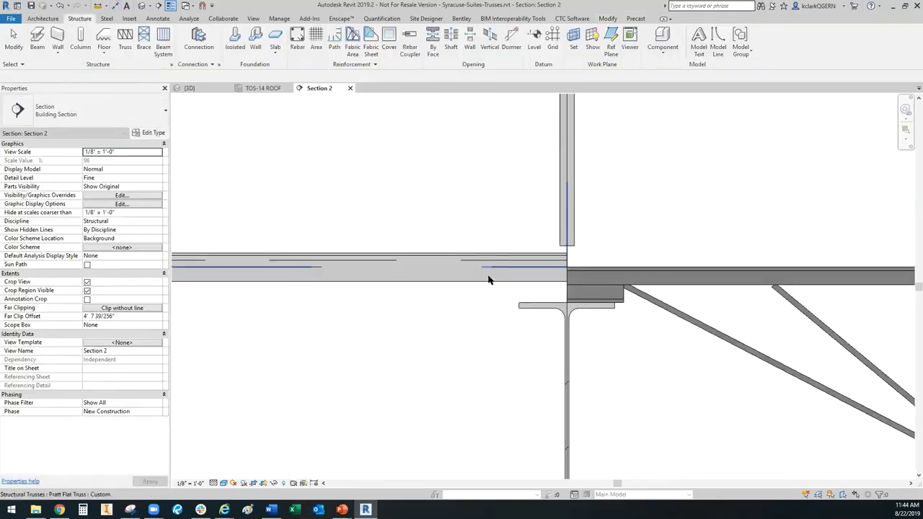
Set the truss's start and end level offsets to -1 1/2"
click(393, 281)
click(104, 159)
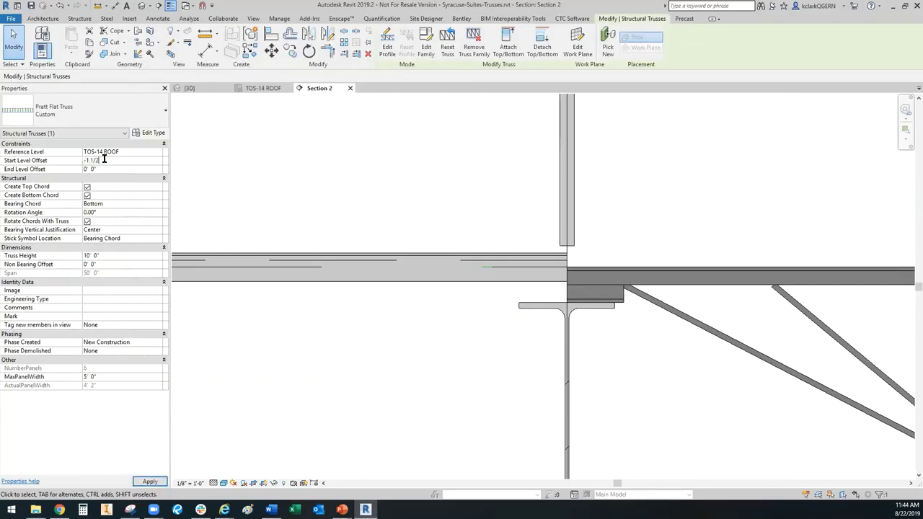
key(Return)
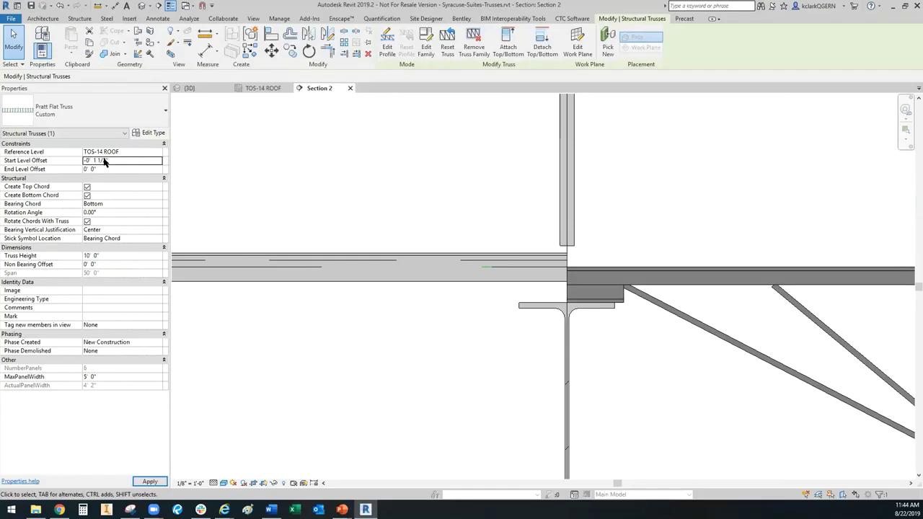
click(111, 160)
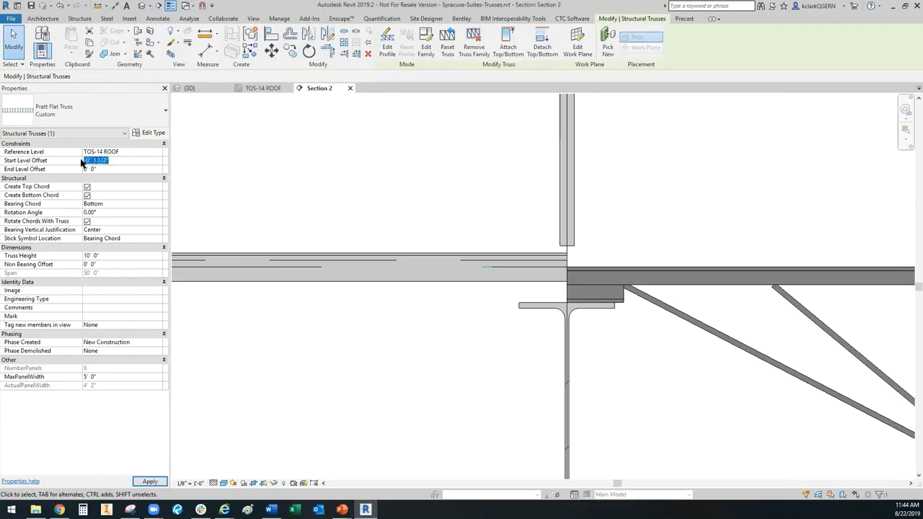
click(118, 168)
key(Return)
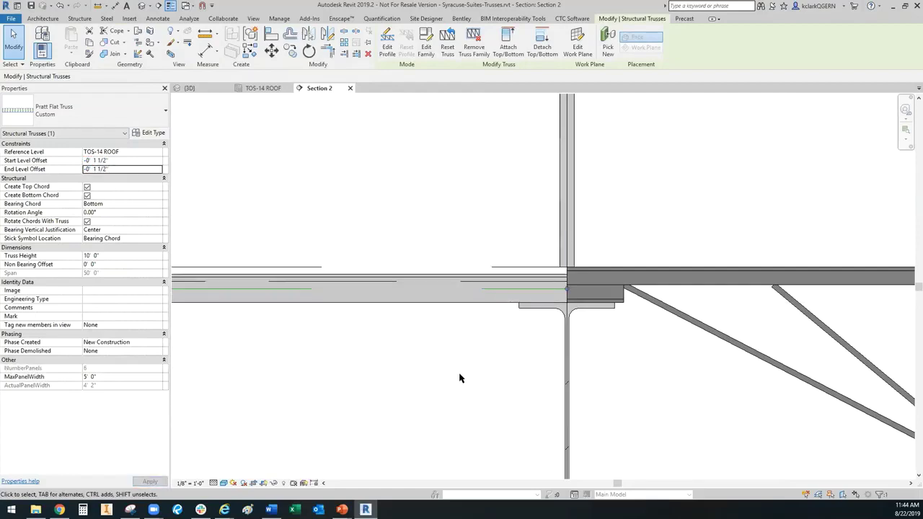
Set the truss's MaxPanelWidth to 8'
scroll(461, 380, down, 4)
scroll(461, 380, down, 6)
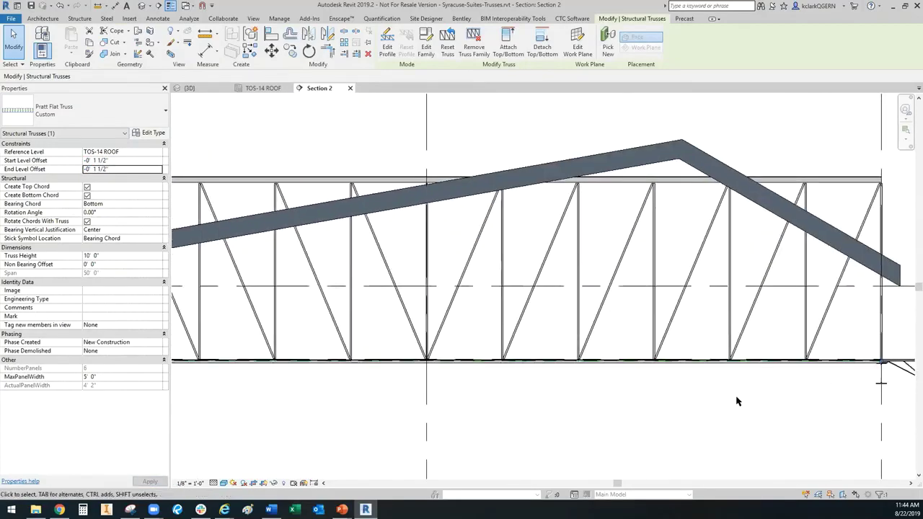
scroll(277, 383, up, 5)
click(346, 402)
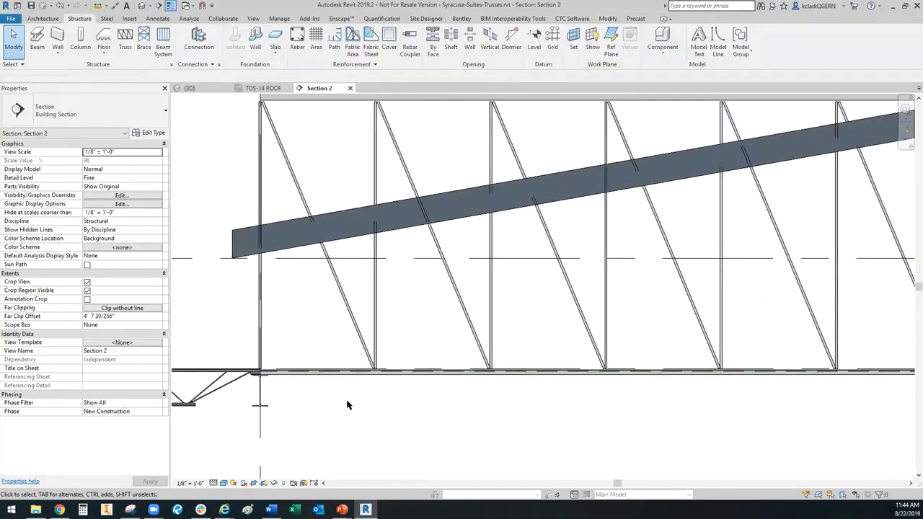
scroll(286, 369, down, 1)
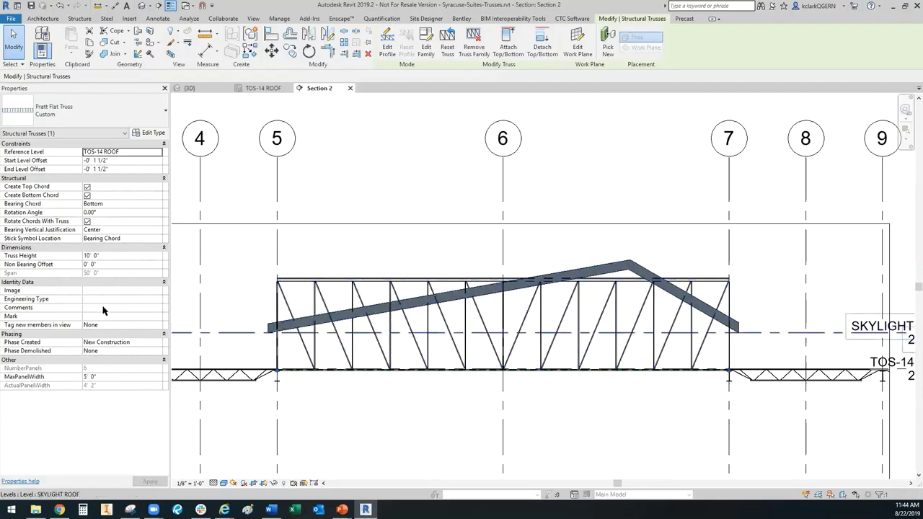
click(110, 377)
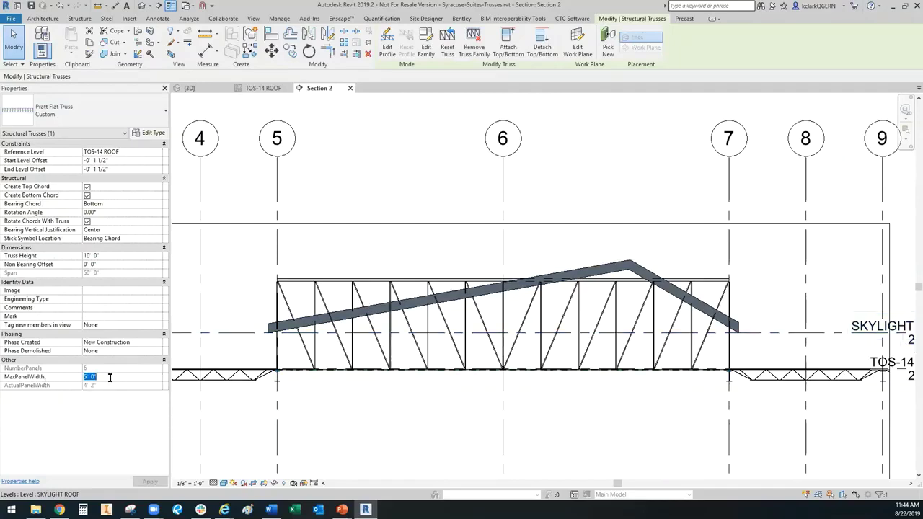
text(8)
key(Return)
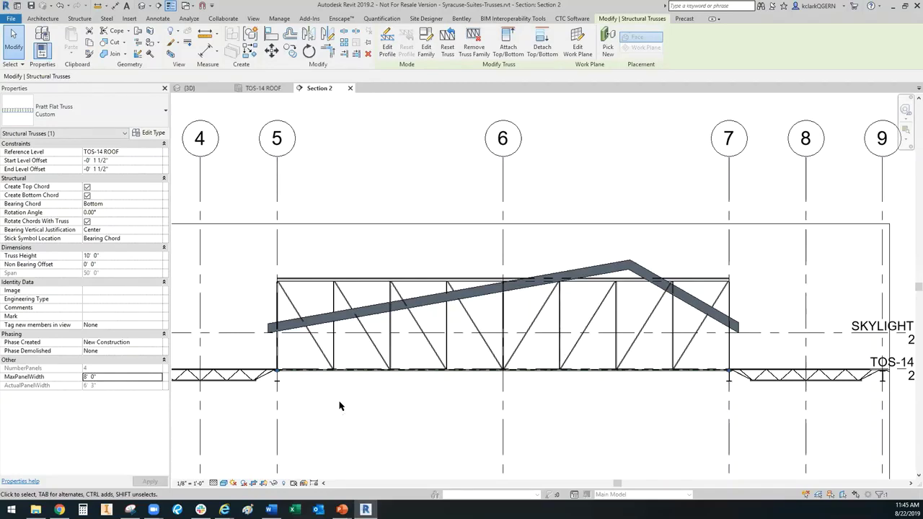
Open the truss's profile sketch and finish it without altering the top or bottom chord lines
click(388, 45)
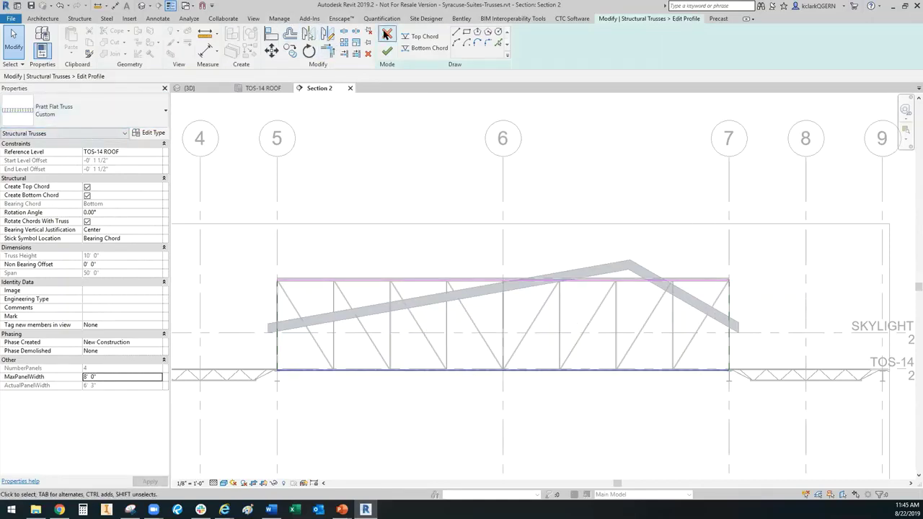
click(387, 51)
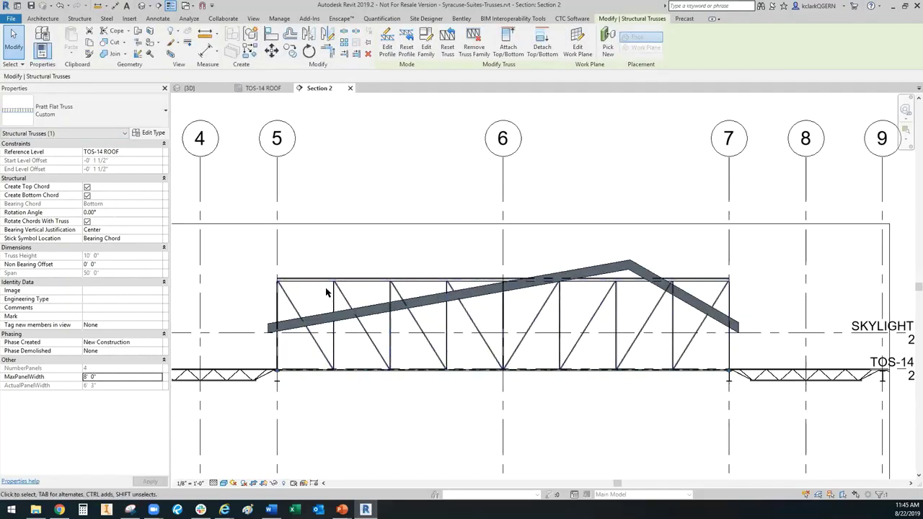
Examine the truss's web members, then review its type properties for chords and webs against the enlarged family preview
scroll(325, 296, up, 6)
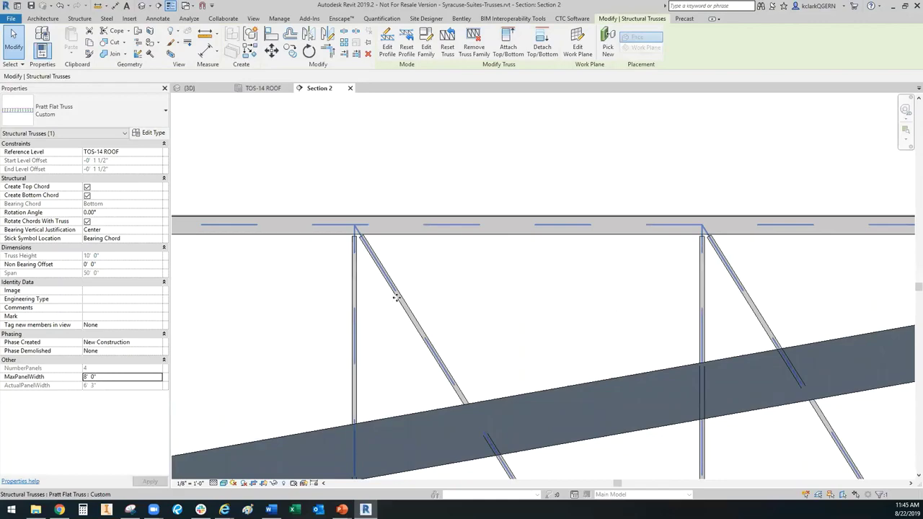
scroll(393, 297, down, 5)
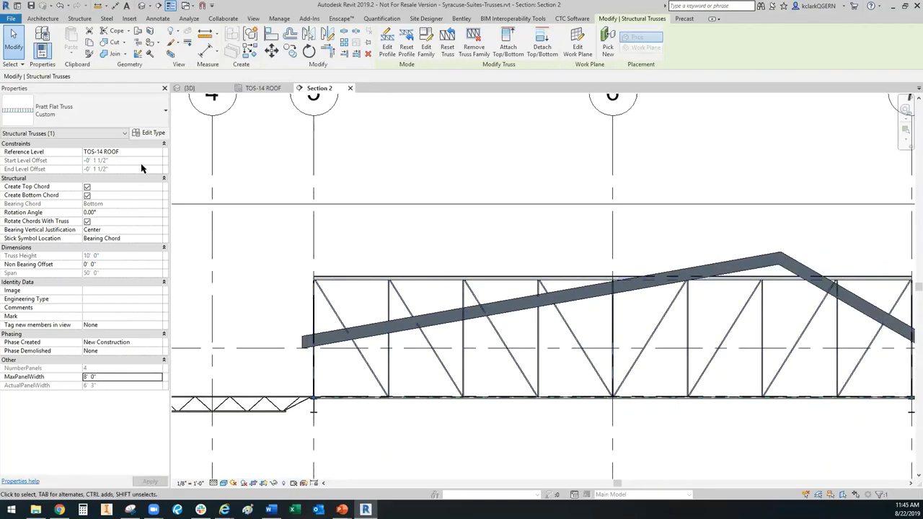
click(153, 133)
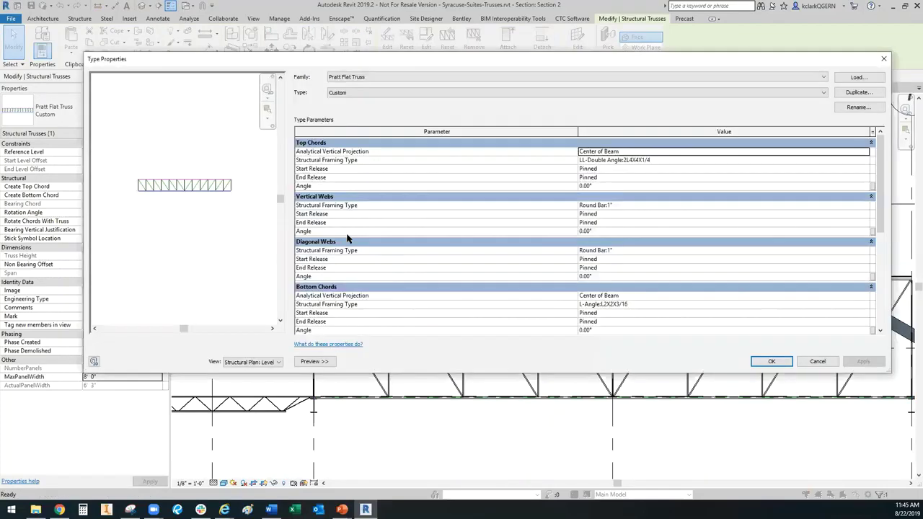
click(310, 361)
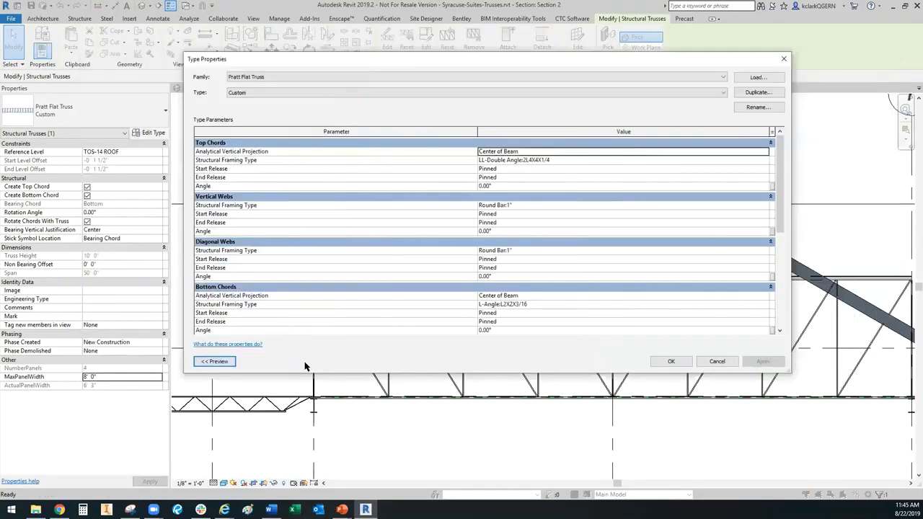
click(218, 361)
scroll(174, 158, up, 5)
scroll(129, 258, up, 5)
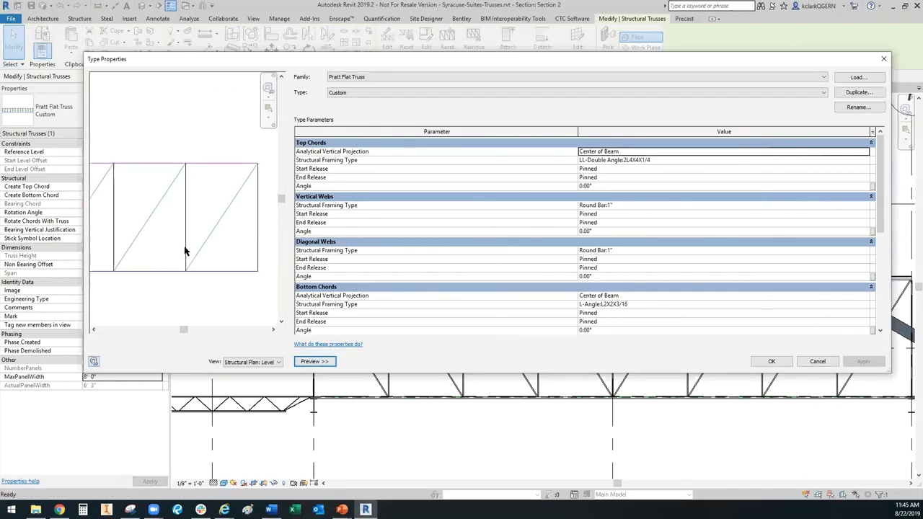
middle_drag(227, 261, 192, 260)
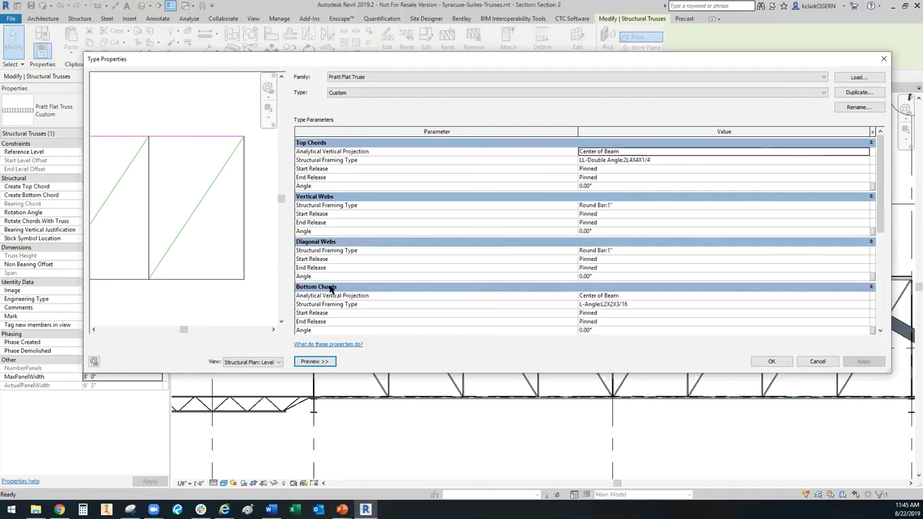
scroll(332, 287, down, 3)
scroll(330, 285, up, 3)
Look through the structural framing types available for the truss's top chords and leave the type properties without changes
click(673, 160)
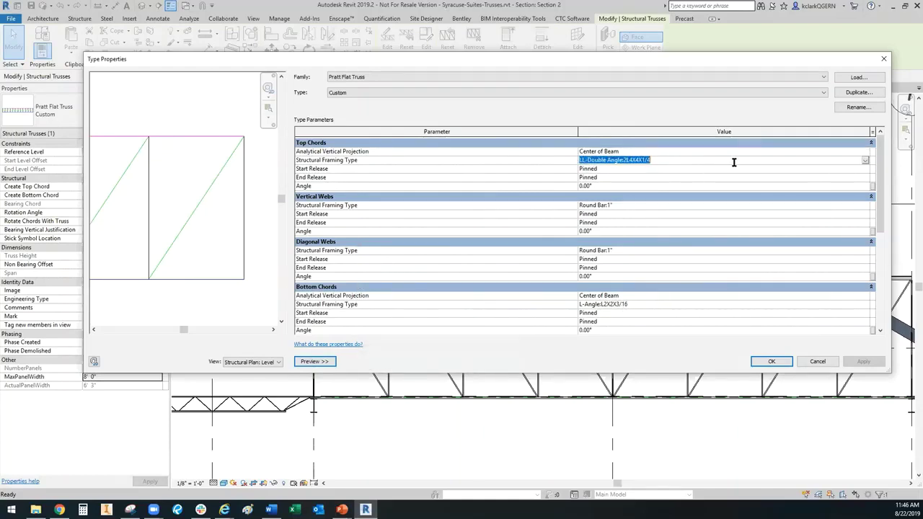
click(865, 162)
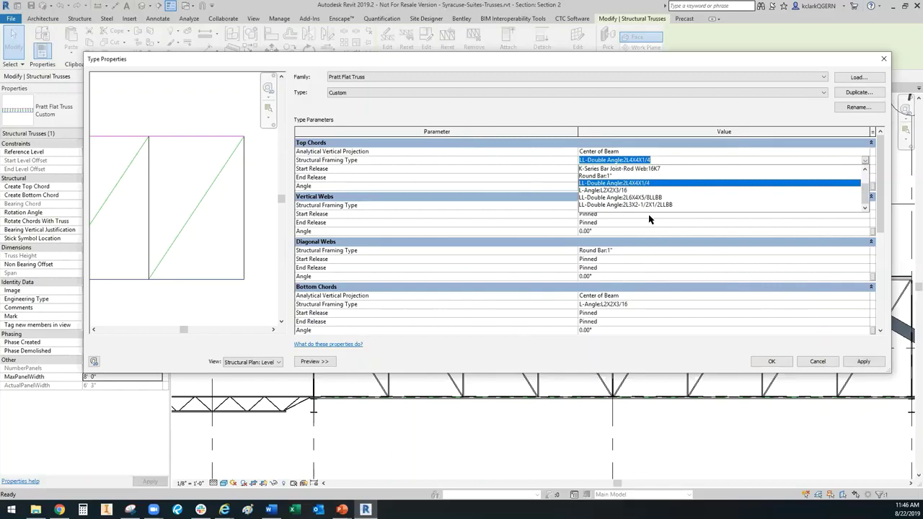
click(528, 109)
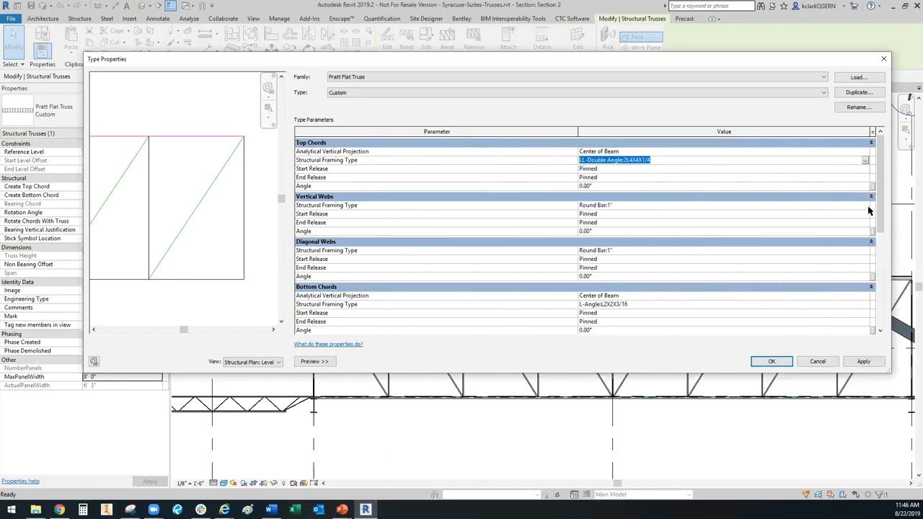
click(818, 362)
click(686, 430)
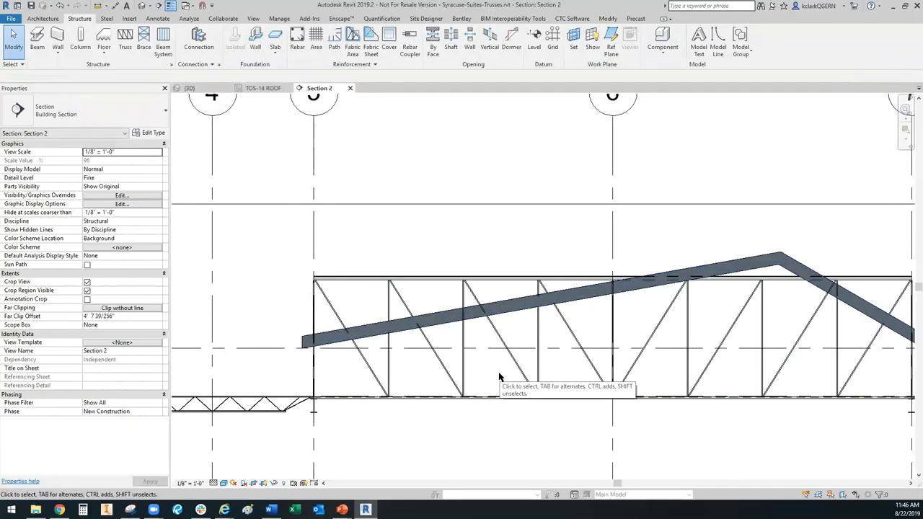
Attach the top of the truss to the skylight roof in Section 2, accepting that its chord profile is ignored
click(492, 333)
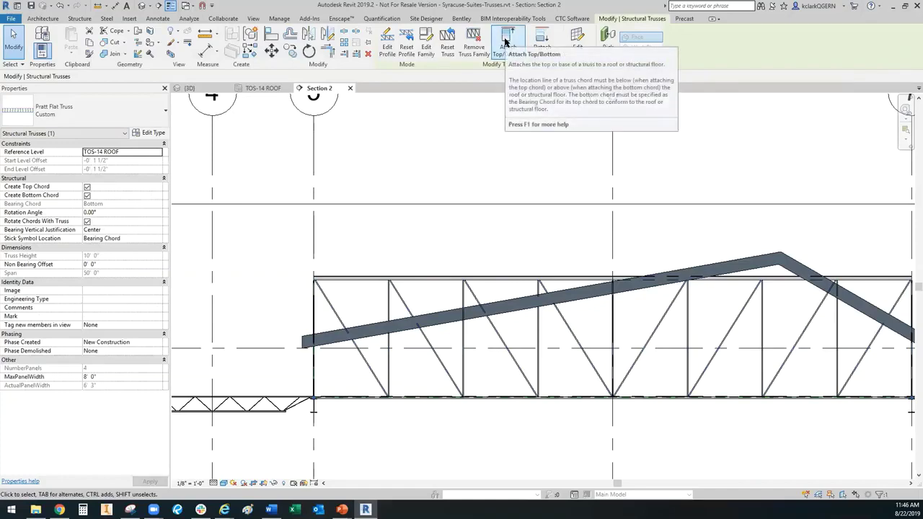
click(505, 42)
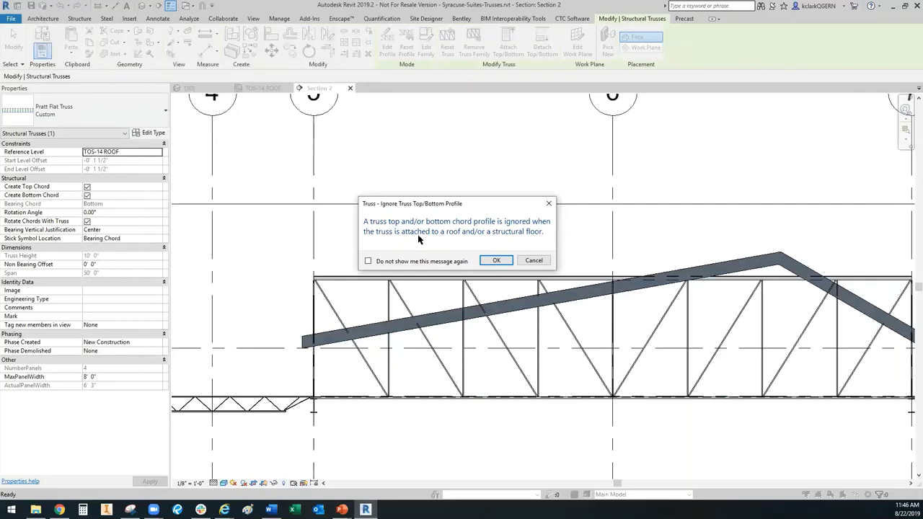
click(497, 261)
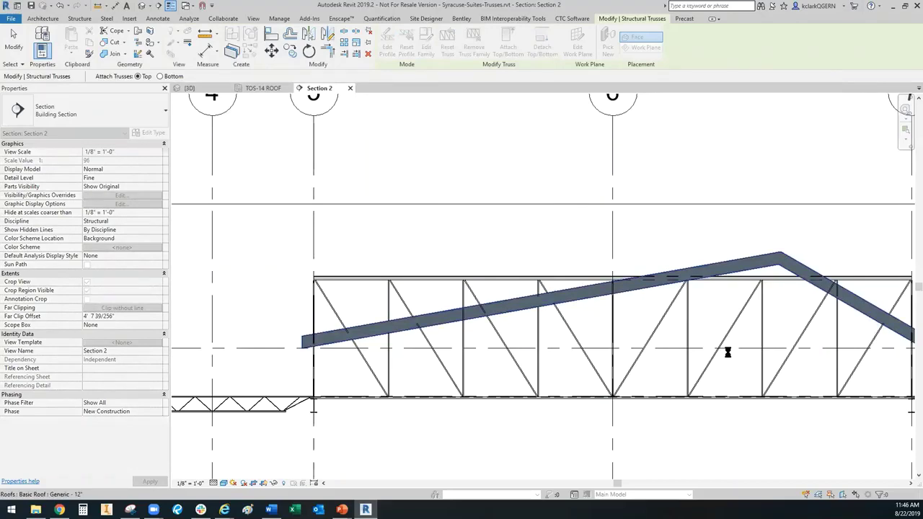
scroll(559, 337, down, 2)
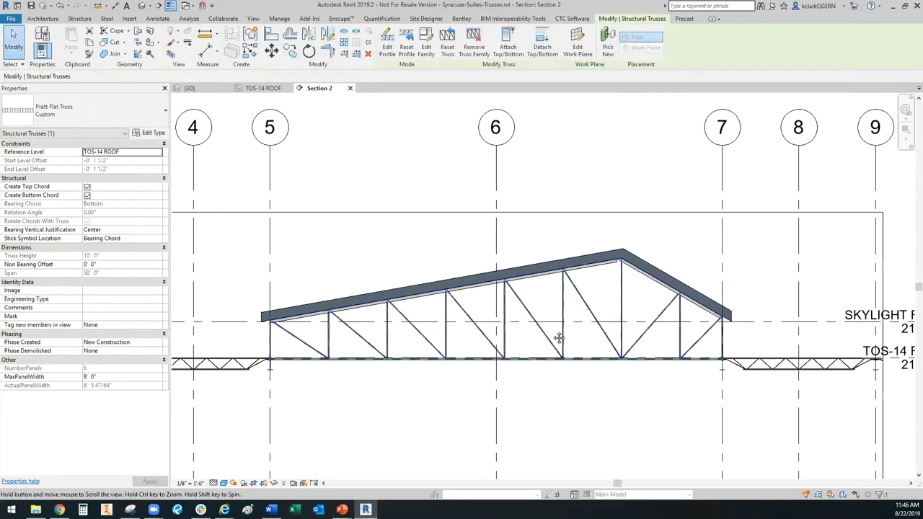
scroll(587, 233, up, 3)
scroll(667, 294, down, 1)
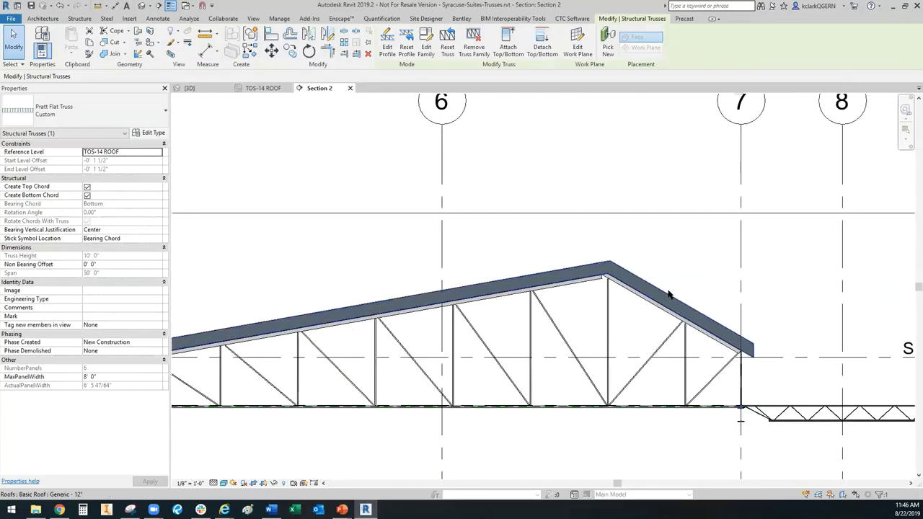
middle_drag(287, 334, 491, 326)
click(424, 280)
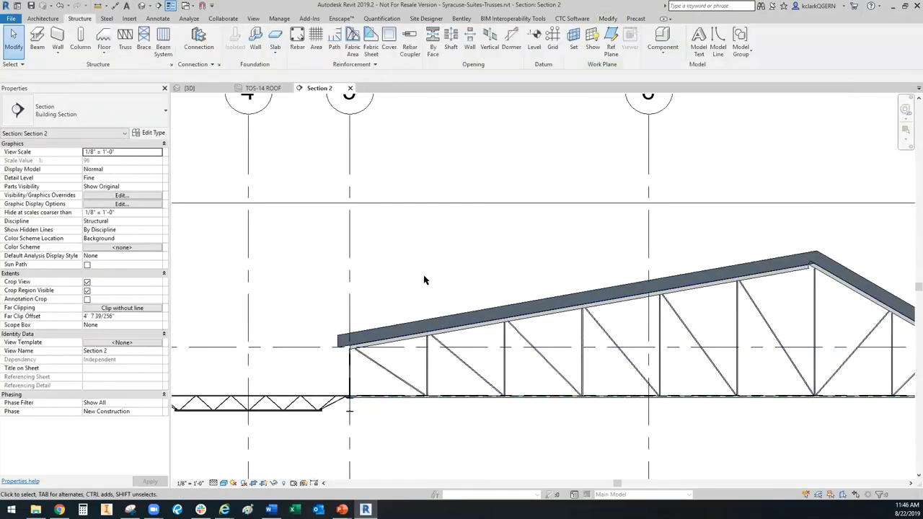
Inspect how the attached truss follows the skylight roof in the section and the 3D view
scroll(376, 374, up, 3)
scroll(370, 345, down, 3)
middle_drag(385, 350, 456, 392)
scroll(442, 379, down, 1)
click(189, 88)
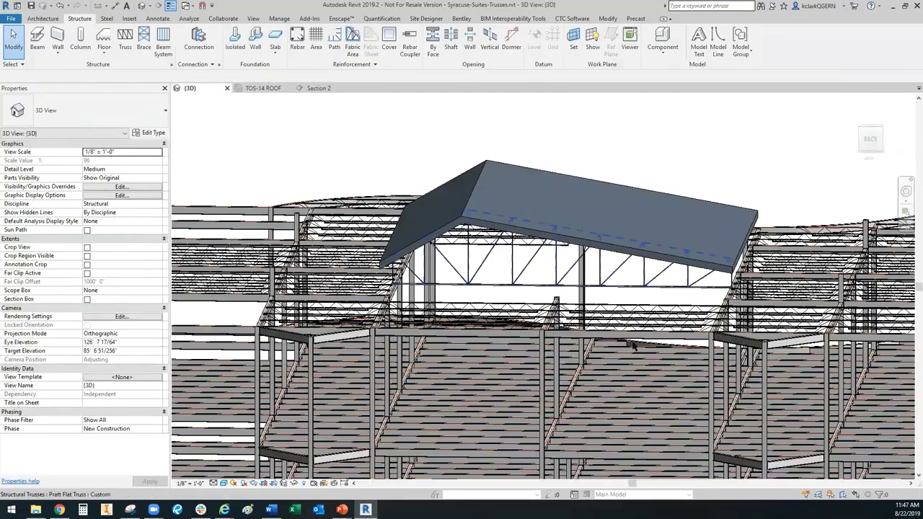
click(601, 279)
shift+middle_drag(600, 279, 482, 123)
click(482, 123)
Locate the truss in the TOS-14 ROOF plan and look at its position in the open bay
click(277, 88)
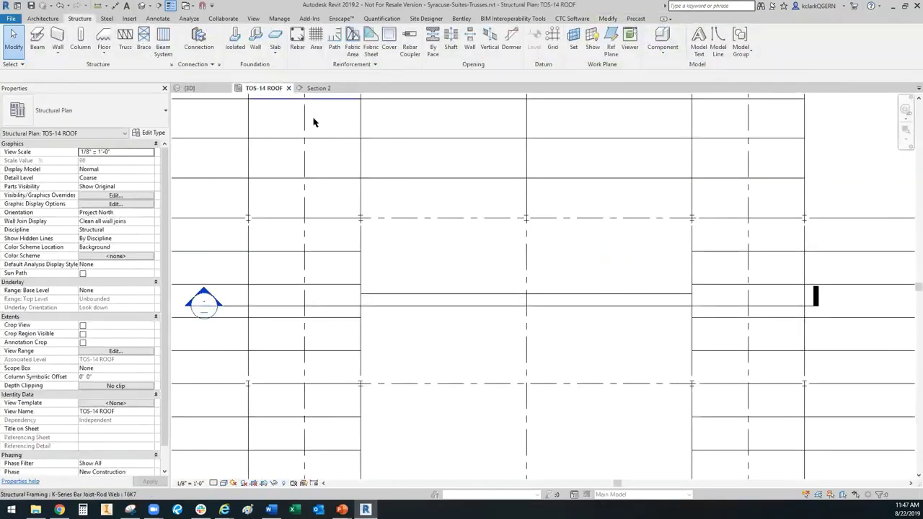
click(490, 294)
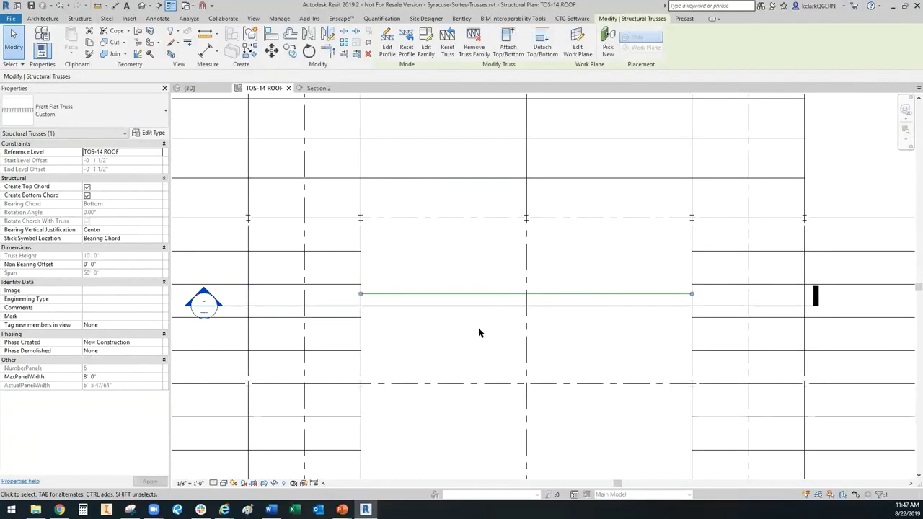
scroll(478, 333, down, 2)
key(Escape)
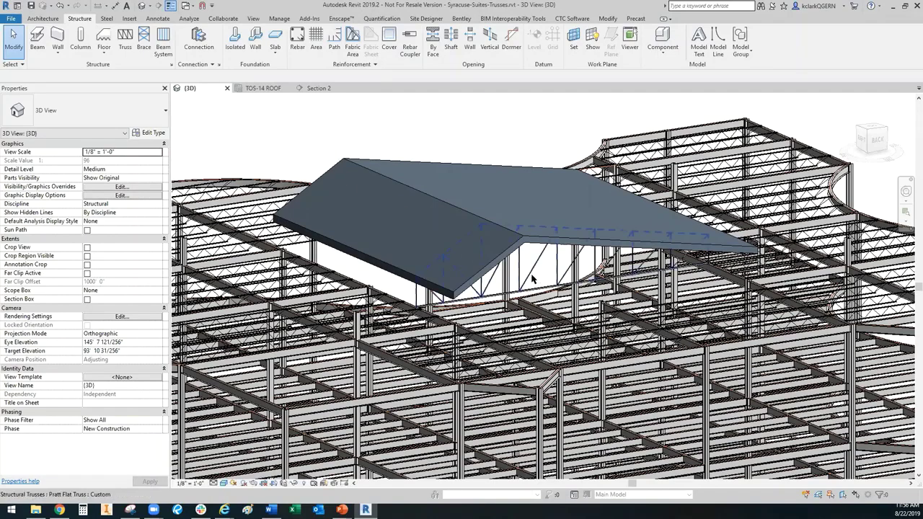
Examine the truss from below the skylight roof in 3D and check the properties of its individual sloped top chord
shift+middle_drag(525, 289, 470, 261)
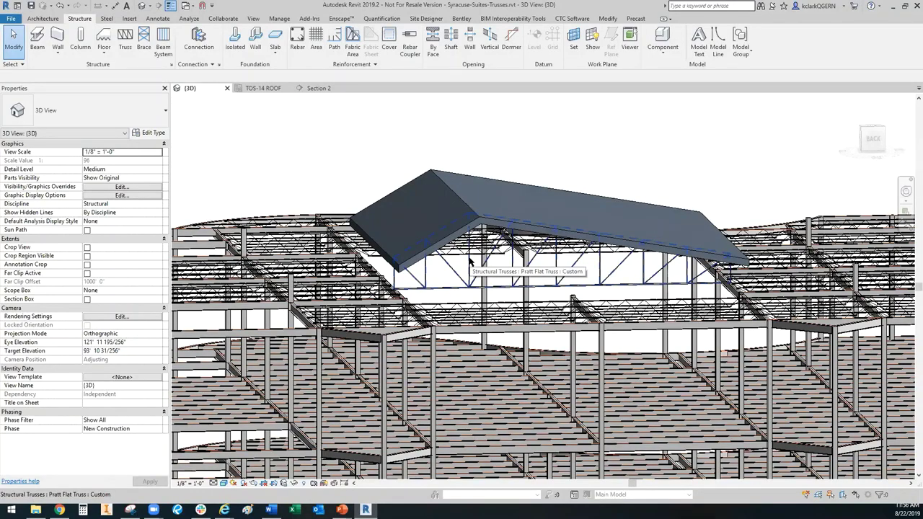
scroll(469, 261, up, 3)
shift+middle_drag(469, 261, 505, 215)
scroll(496, 210, up, 3)
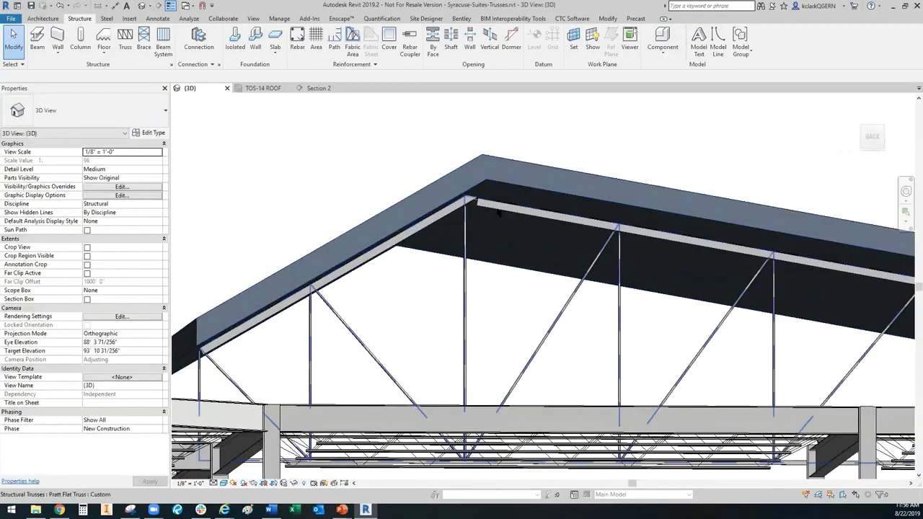
key(Tab)
click(495, 209)
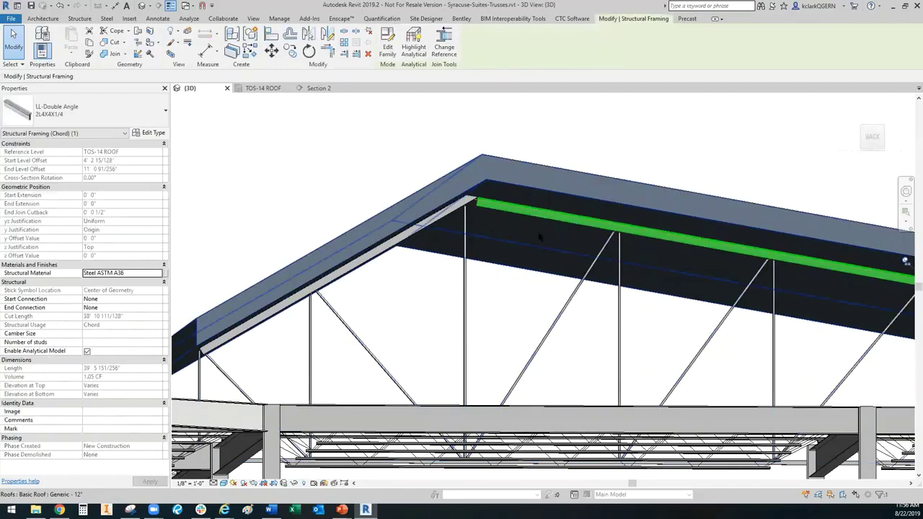
Set the truss's MaxPanelWidth to 5' and review the new panel layout in 3D
click(464, 278)
click(107, 376)
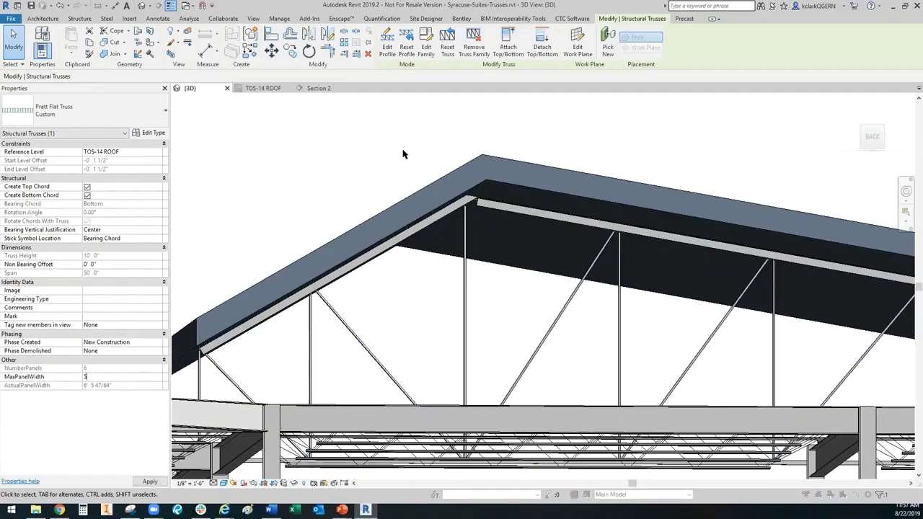
click(485, 286)
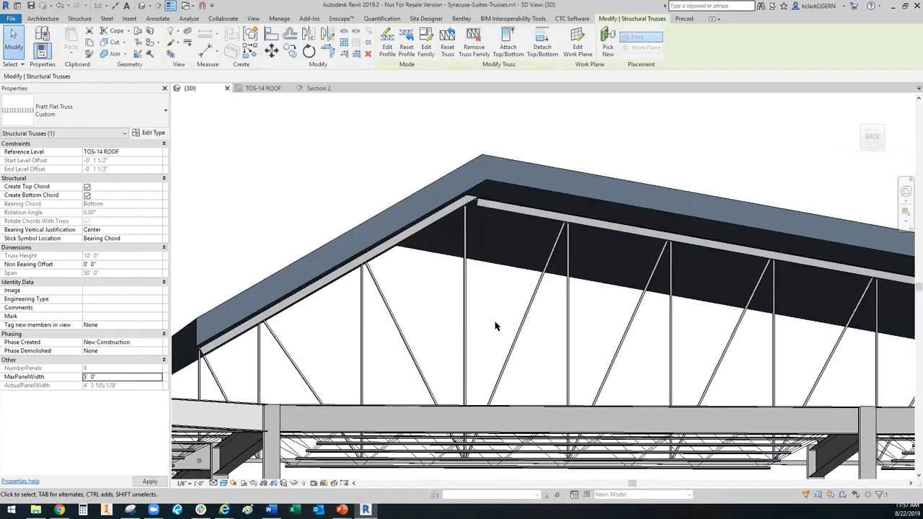
click(496, 339)
shift+middle_drag(465, 258, 497, 209)
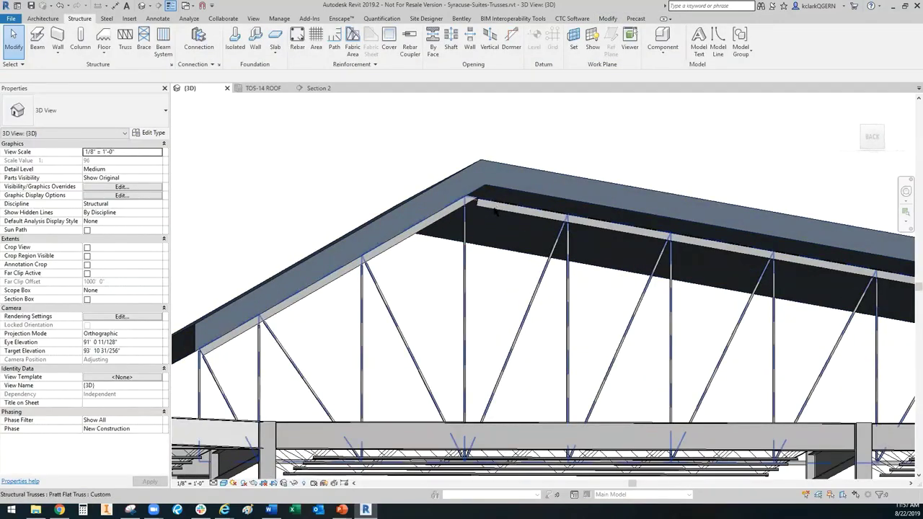
scroll(488, 313, down, 3)
shift+middle_drag(441, 292, 443, 242)
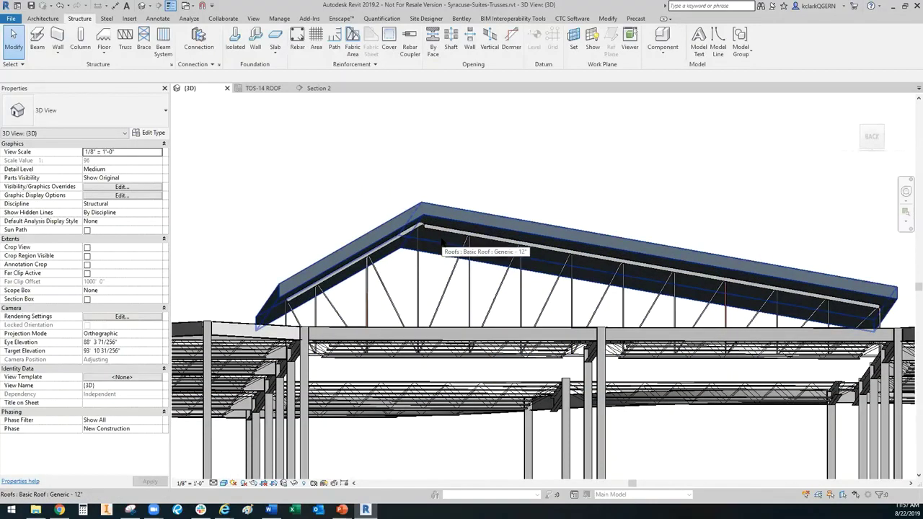
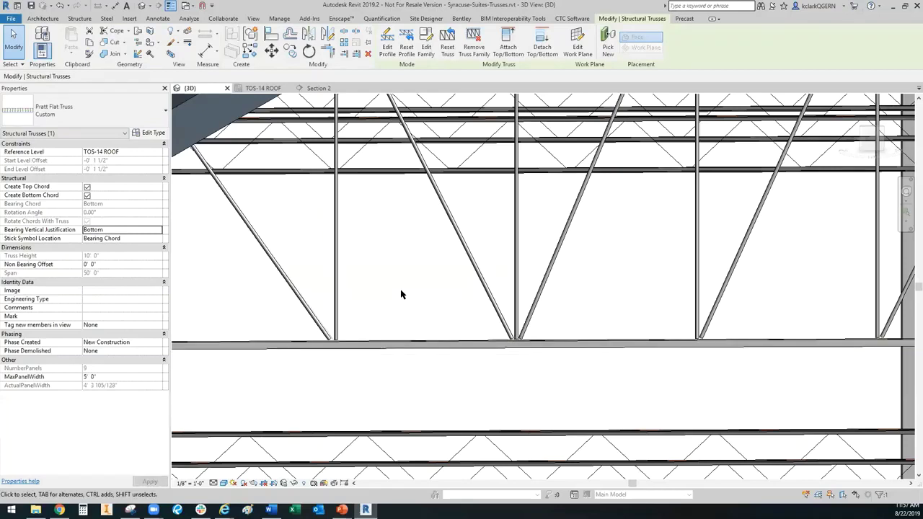
Set the truss's Bearing Vertical Justification to Top and check the bottom chord at the girder in Section 2
click(158, 229)
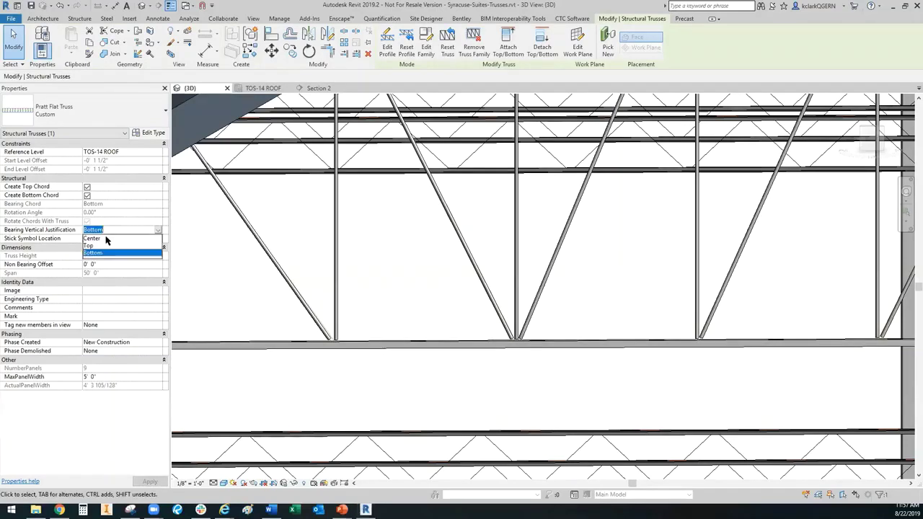
click(89, 246)
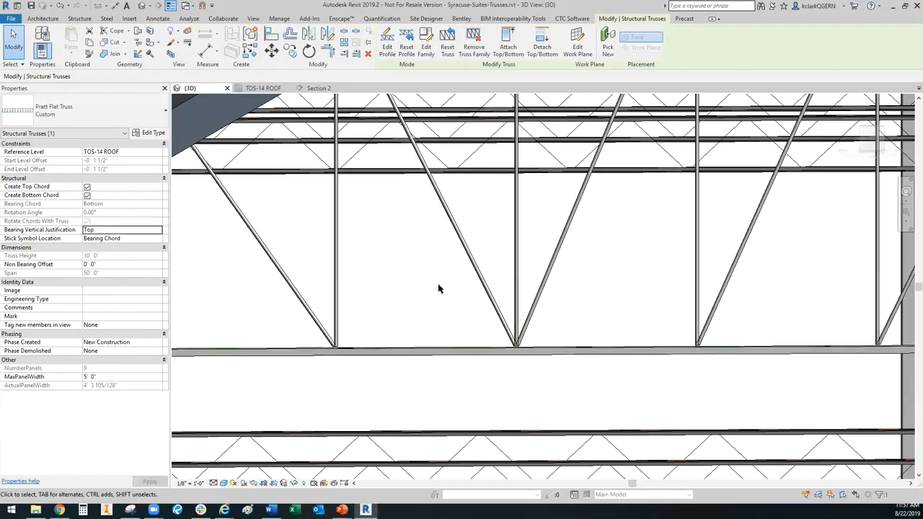
key(ctrl+Tab)
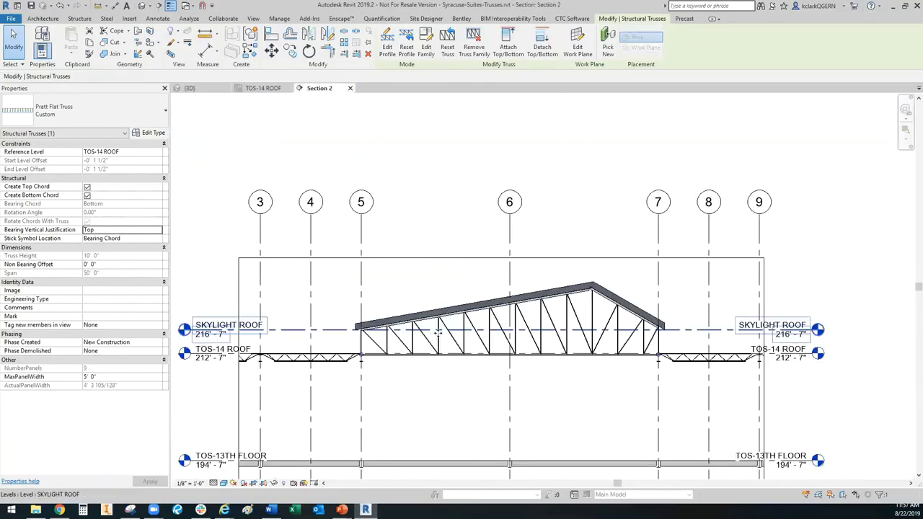
scroll(573, 365, up, 6)
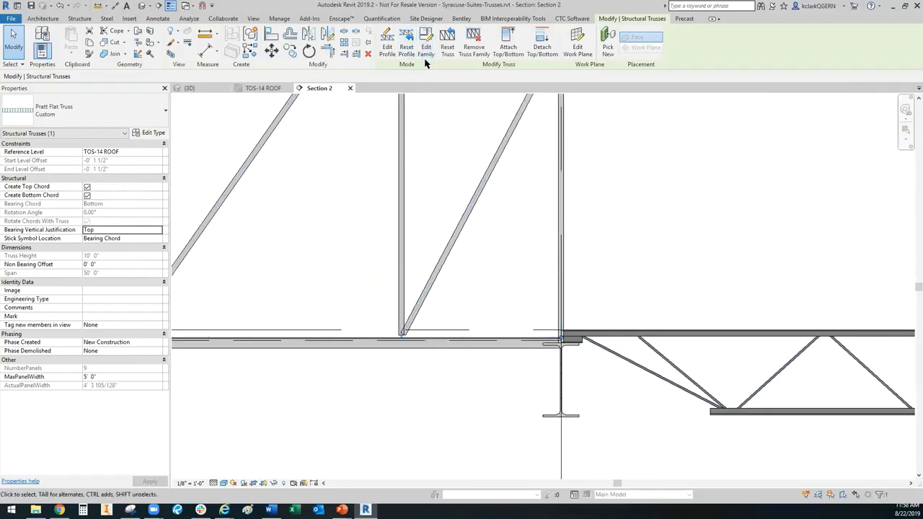
click(485, 350)
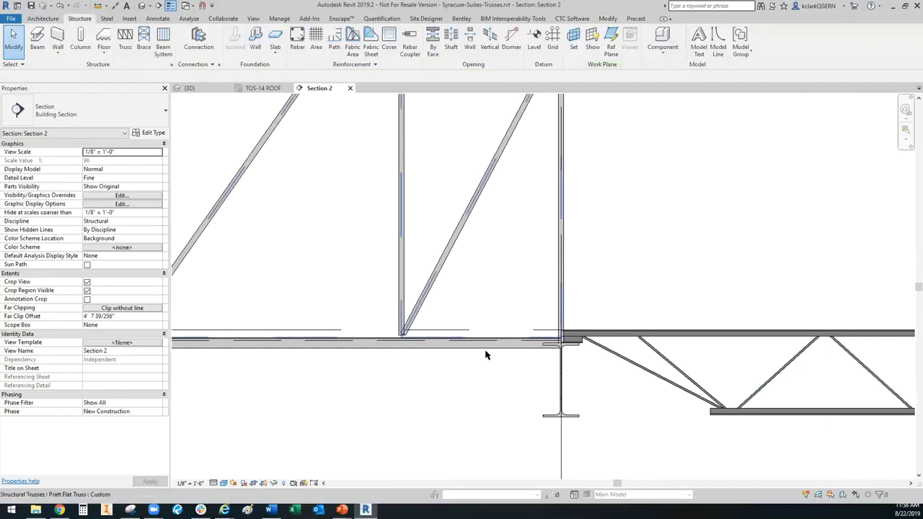
Move the Pratt flat truss straight up by 1 1/2" in Section 2
click(486, 354)
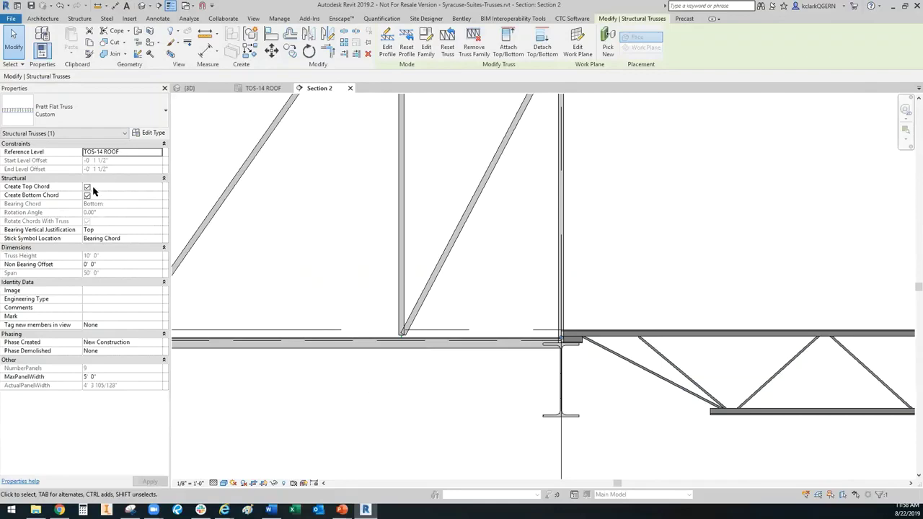
click(271, 50)
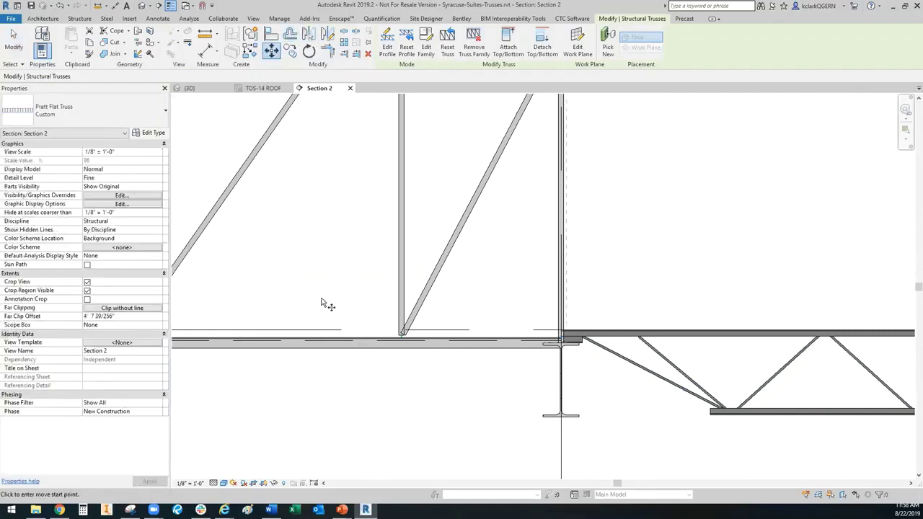
click(321, 298)
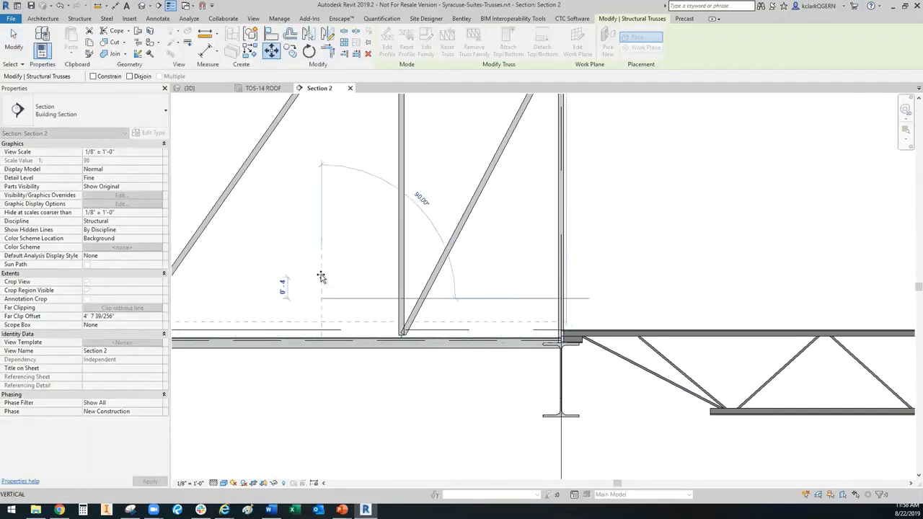
text(1)
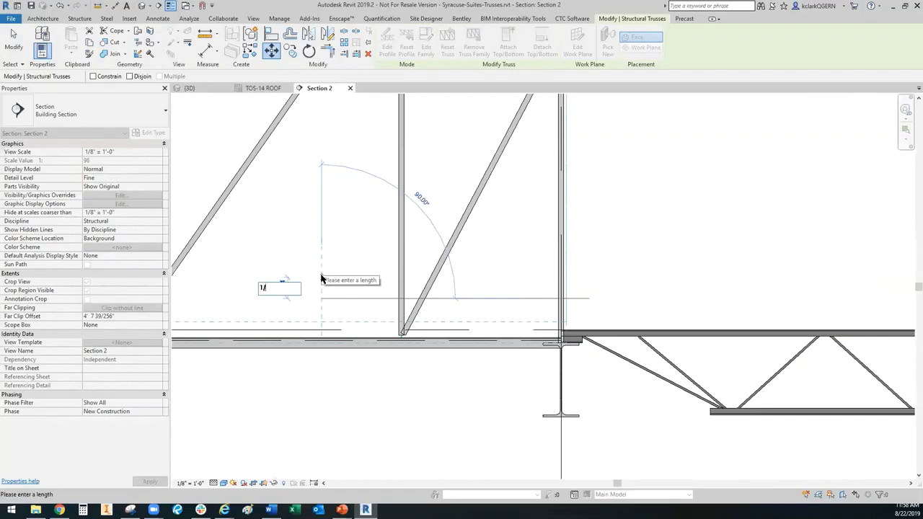
text( 1)
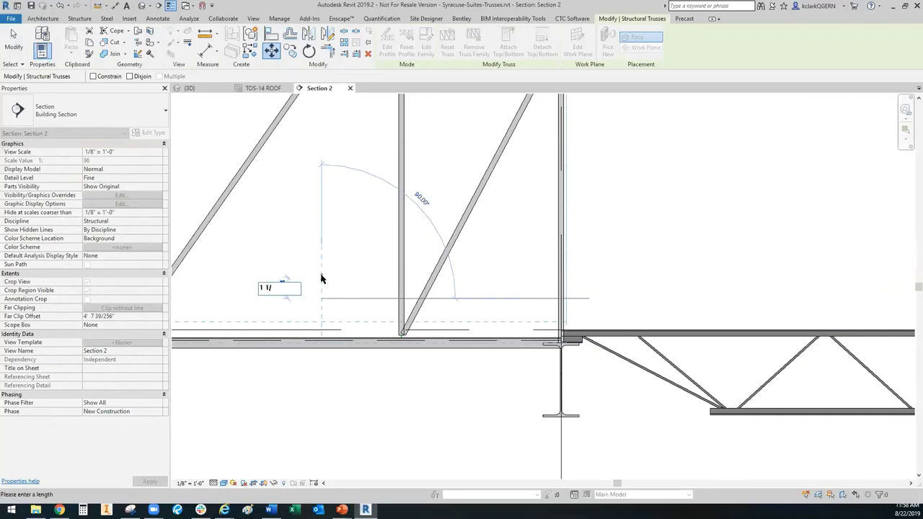
text(/2")
key(Return)
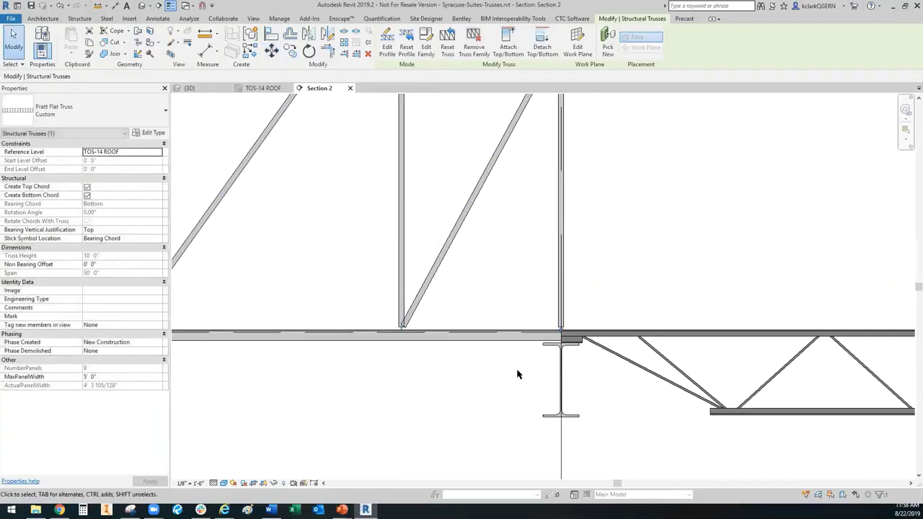
Measure the vertical gap between the girder's top flange and the underside of the truss's bottom chord
scroll(546, 357, up, 3)
scroll(519, 318, up, 4)
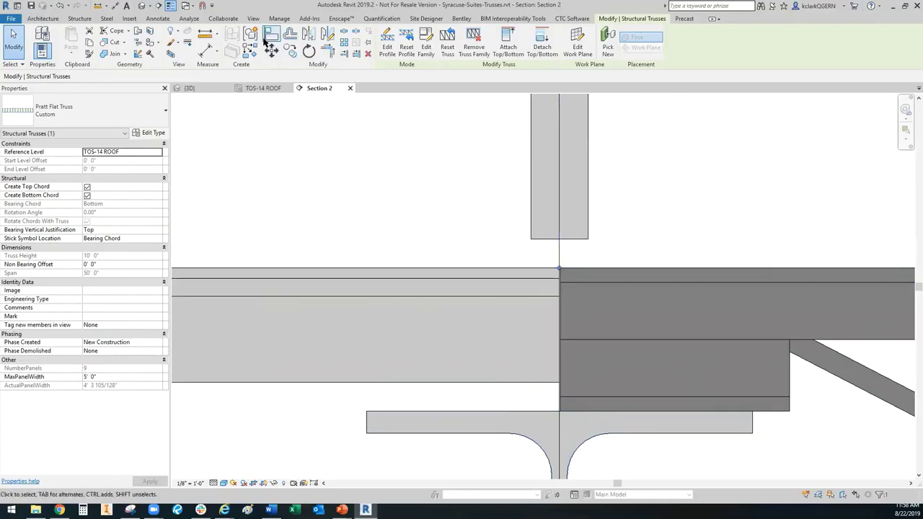
click(204, 34)
click(433, 382)
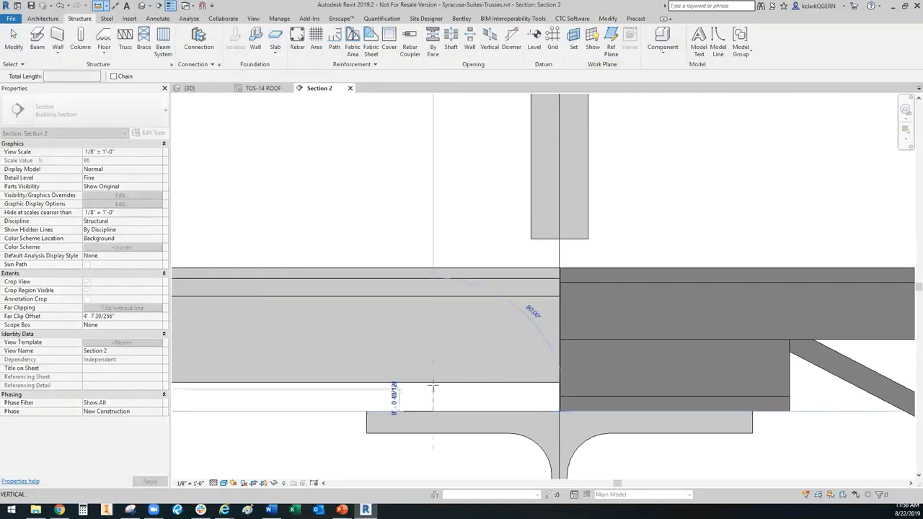
key(Escape)
key(Escape)
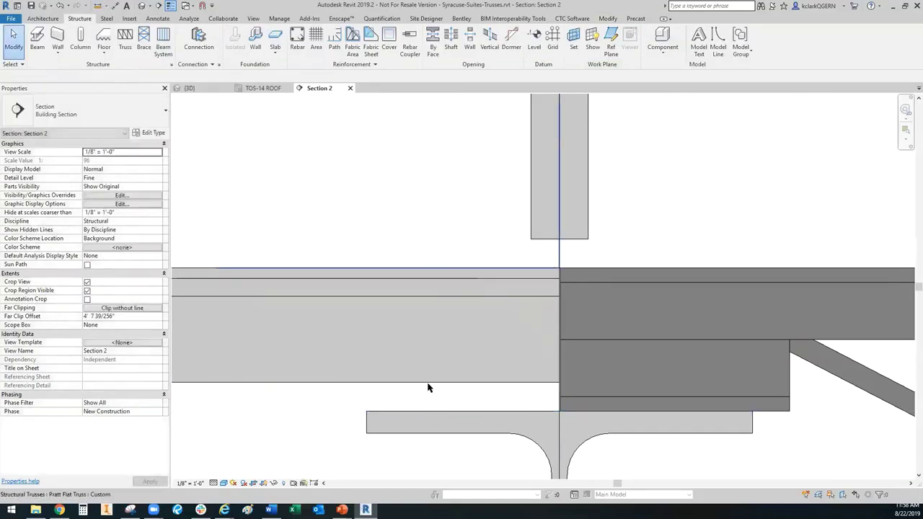
Move the truss straight down by 1/2" toward the girder's top flange
click(431, 382)
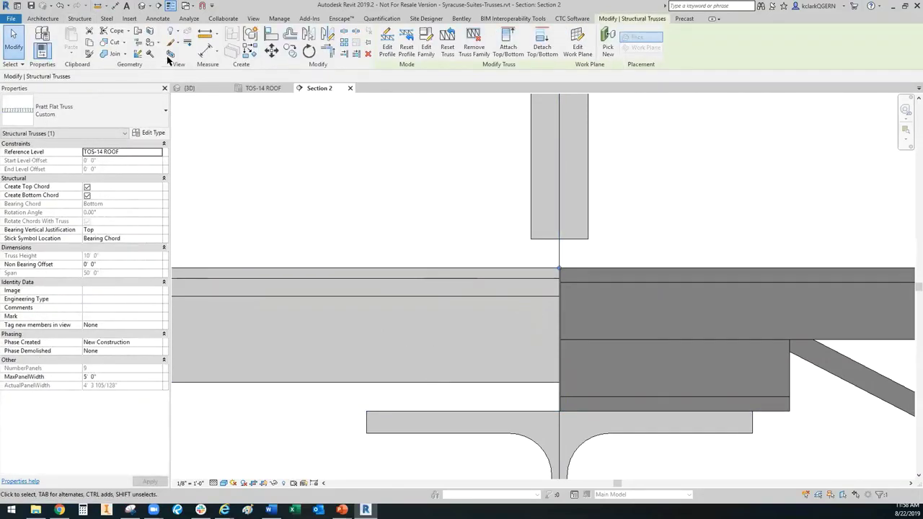
click(271, 49)
click(408, 189)
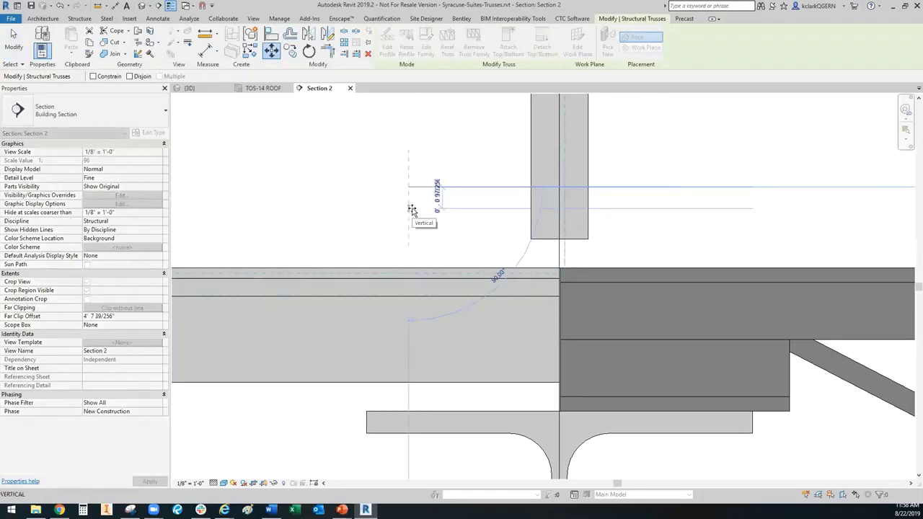
text(1/2")
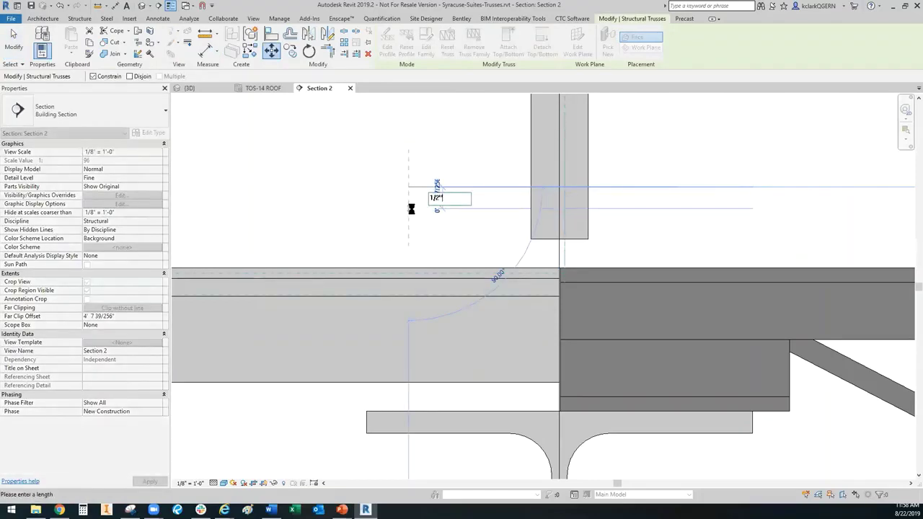
key(Return)
key(Escape)
Examine the truss's bearing on the girder and its alignment with the adjacent joist in Section 2
scroll(414, 231, down, 3)
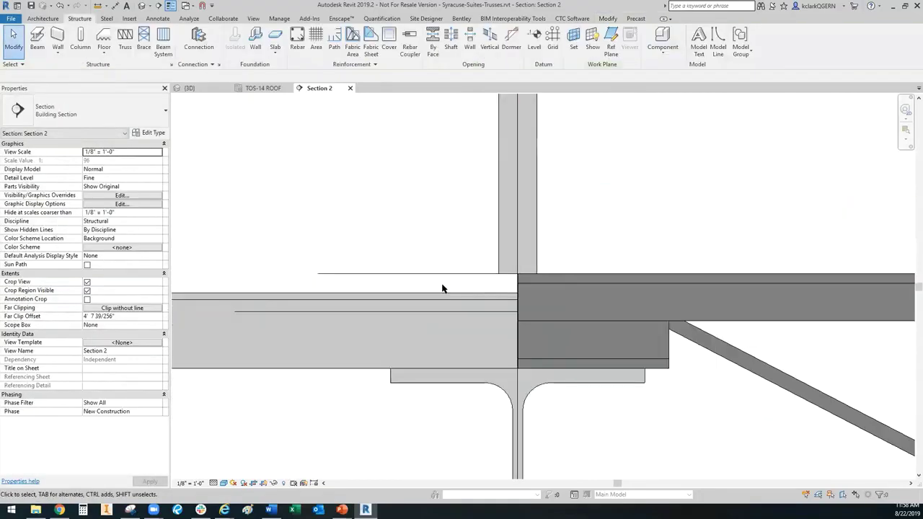
scroll(474, 334, down, 3)
click(479, 364)
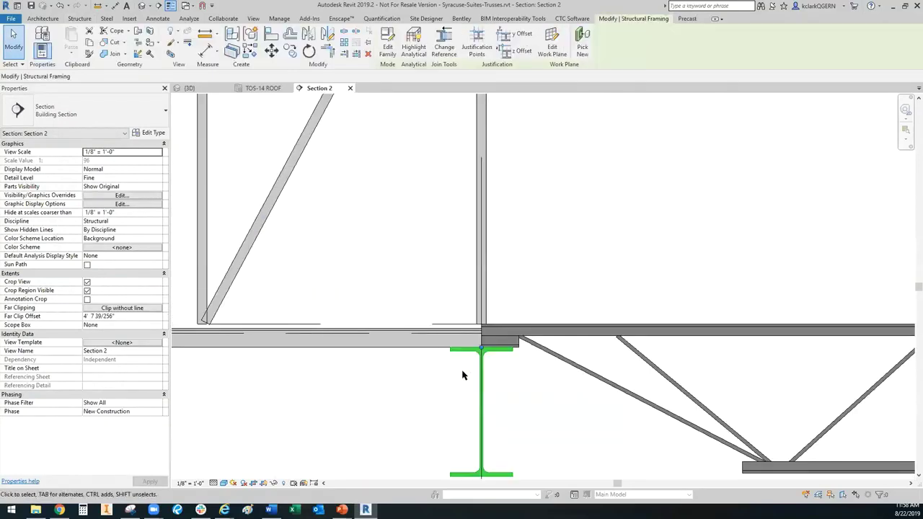
click(464, 369)
scroll(464, 369, down, 5)
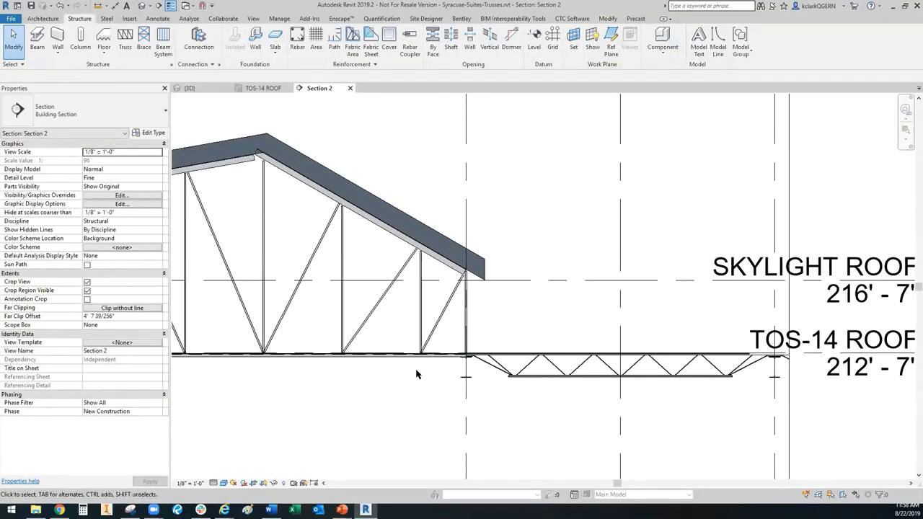
scroll(450, 367, up, 5)
scroll(410, 369, down, 3)
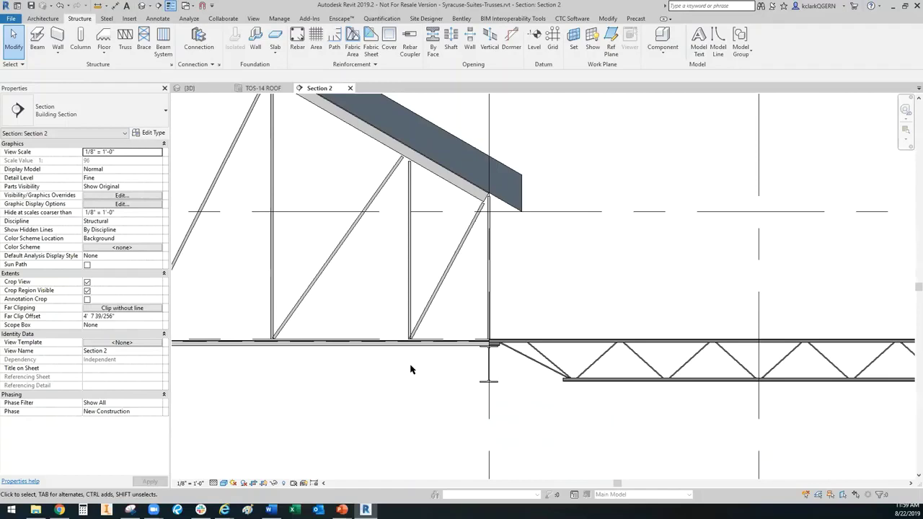
Examine the truss beneath the skylight roof in the 3D view from the back side of the building
click(264, 88)
scroll(414, 249, down, 4)
key(ctrl+Tab)
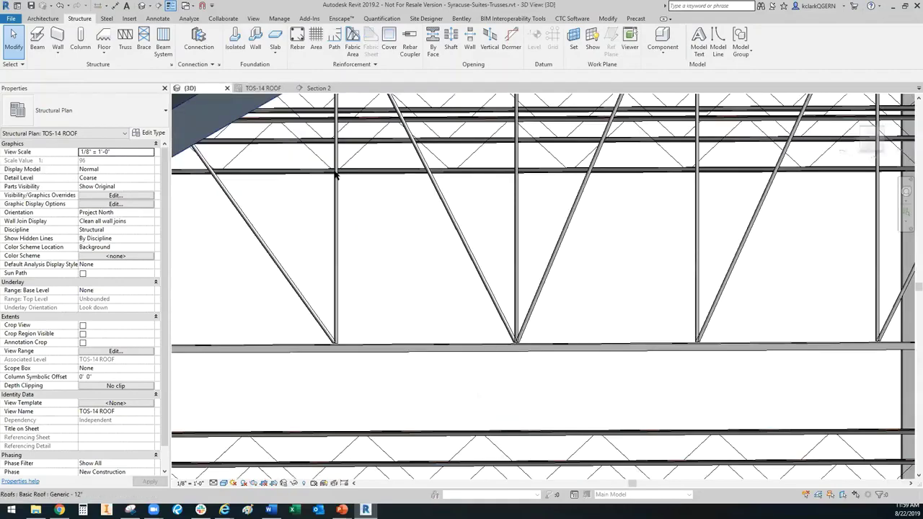
scroll(360, 278, down, 6)
click(386, 167)
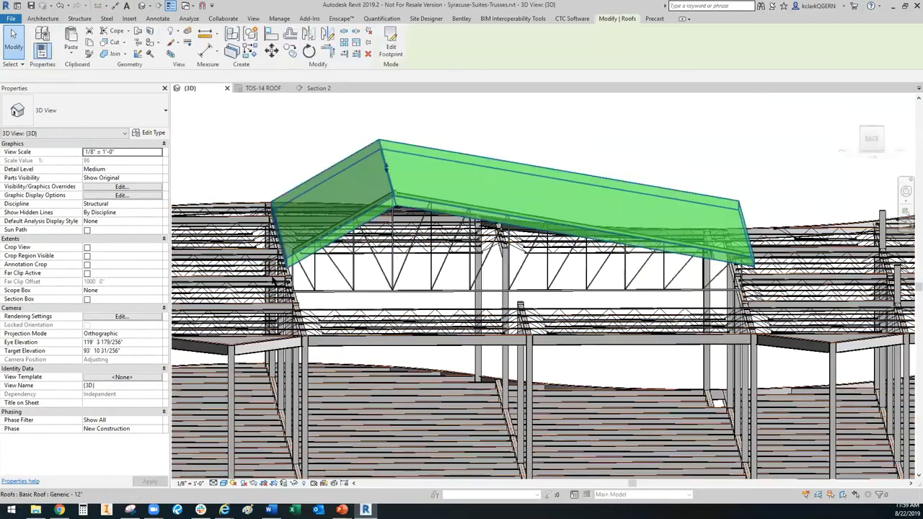
shift+middle_drag(386, 168, 278, 234)
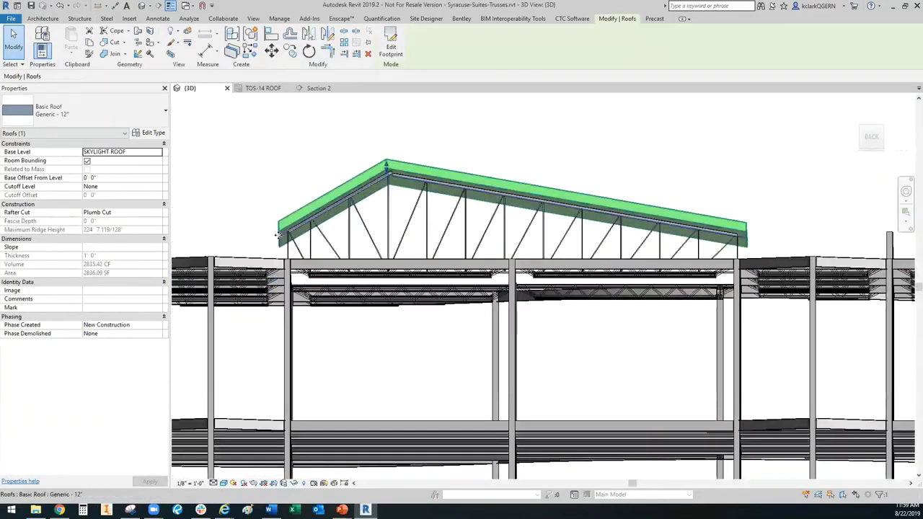
click(250, 170)
mouse_move(250, 170)
shift+middle_down()
mouse_move(268, 190)
mouse_move(261, 169)
shift+middle_up()
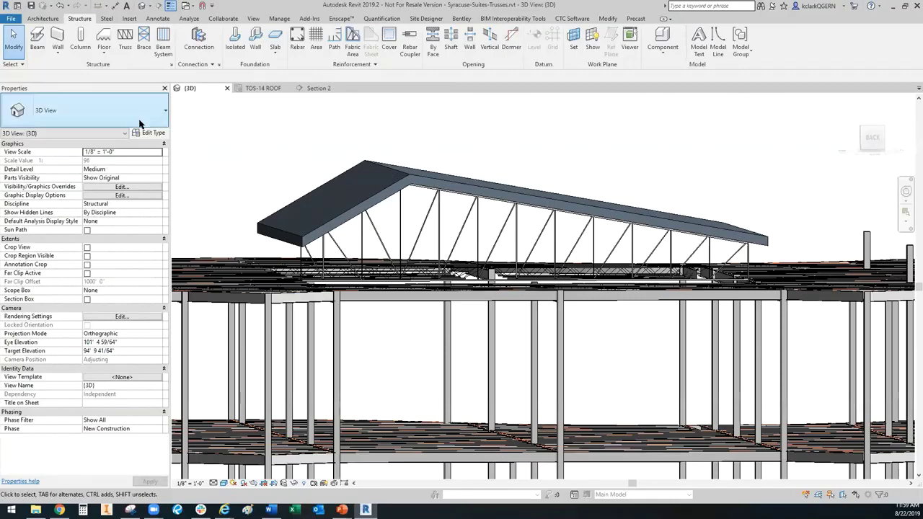
Review the chord and web framing settings in the Pratt Flat Truss's type properties without changing them
click(363, 231)
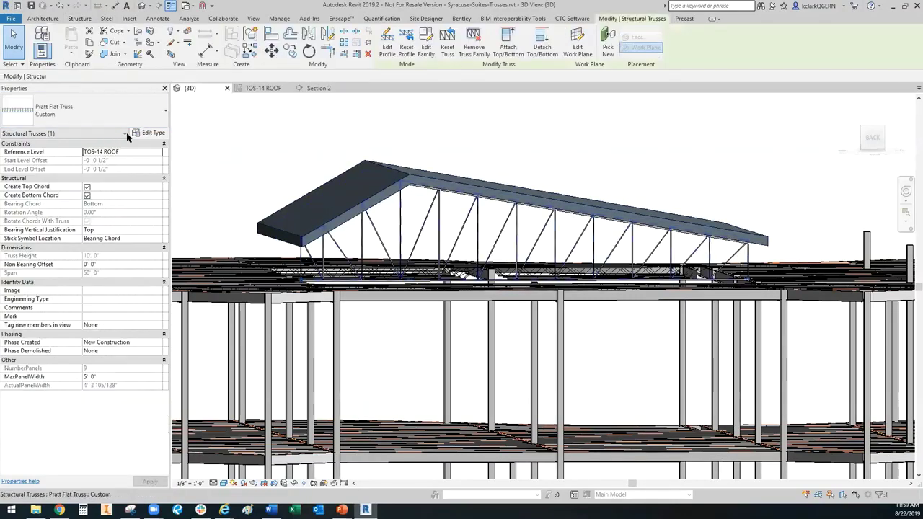
double_click(363, 188)
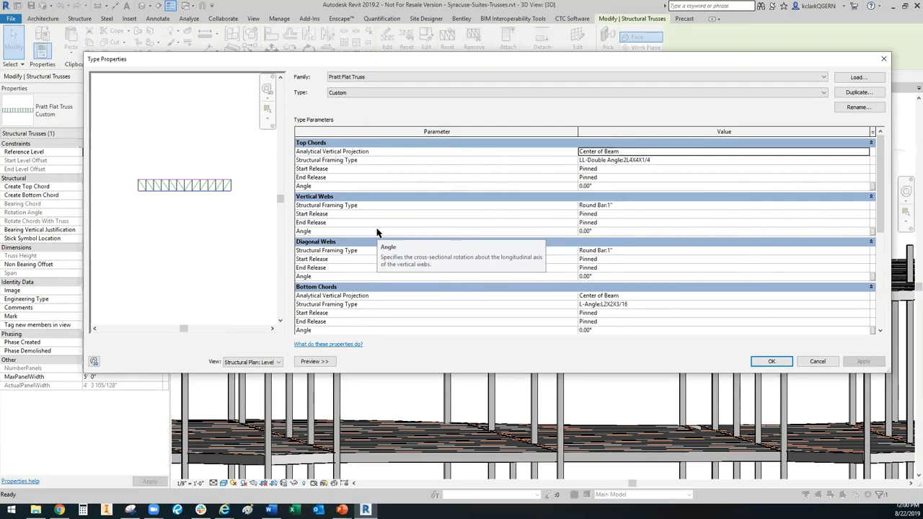
click(817, 361)
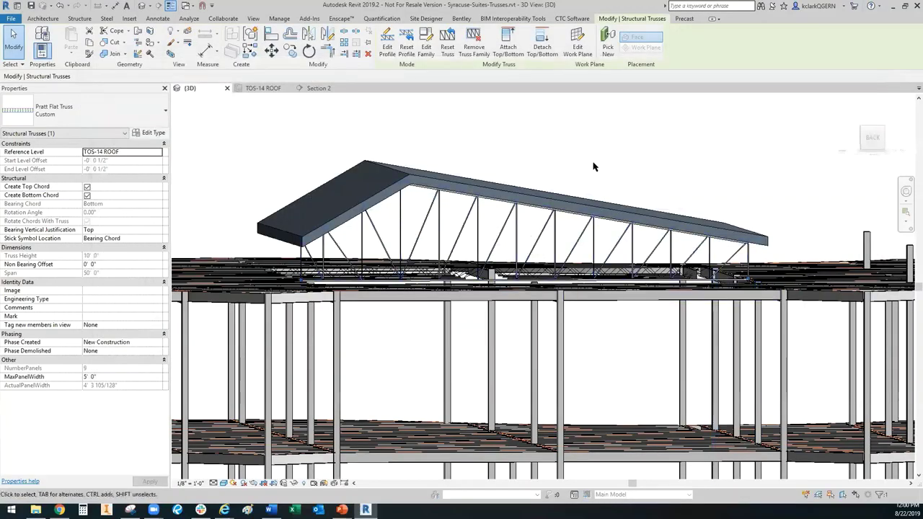
Unpin a single vertical Round Bar 1" web member of the truss and check its instance properties
scroll(519, 228, up, 2)
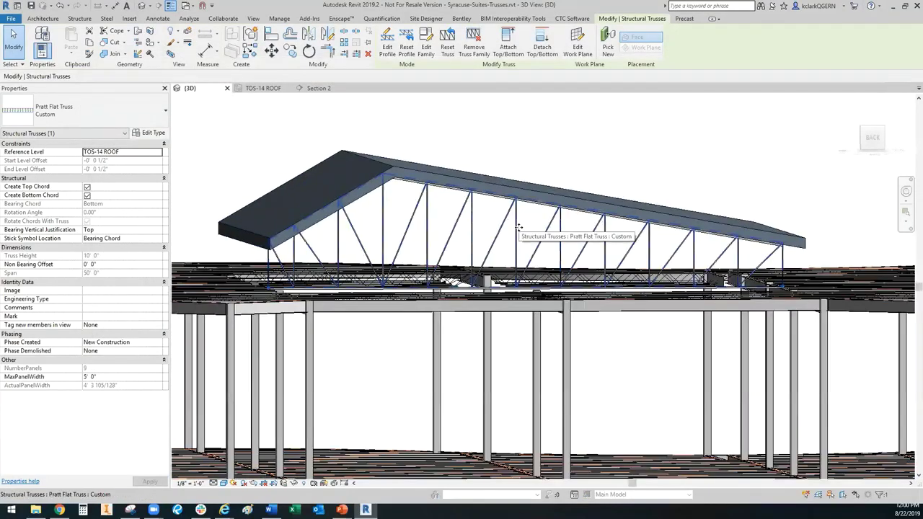
scroll(519, 228, up, 2)
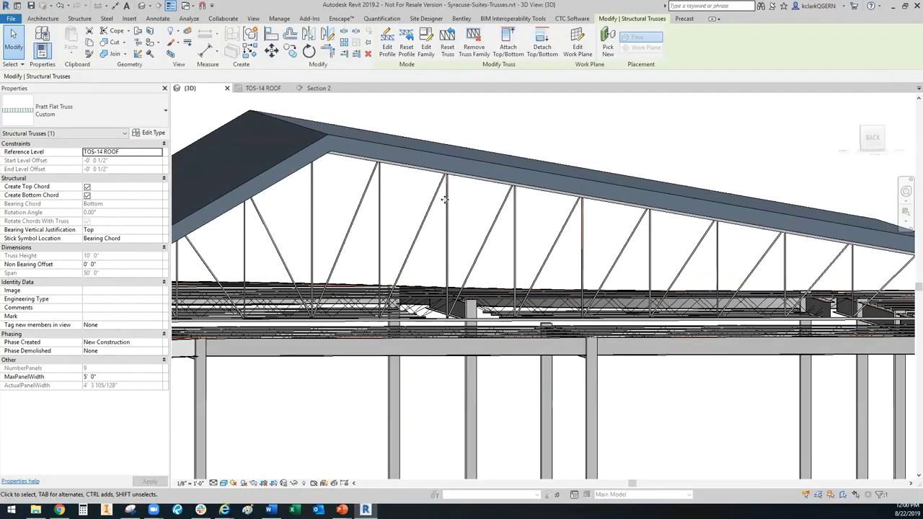
scroll(447, 208, up, 5)
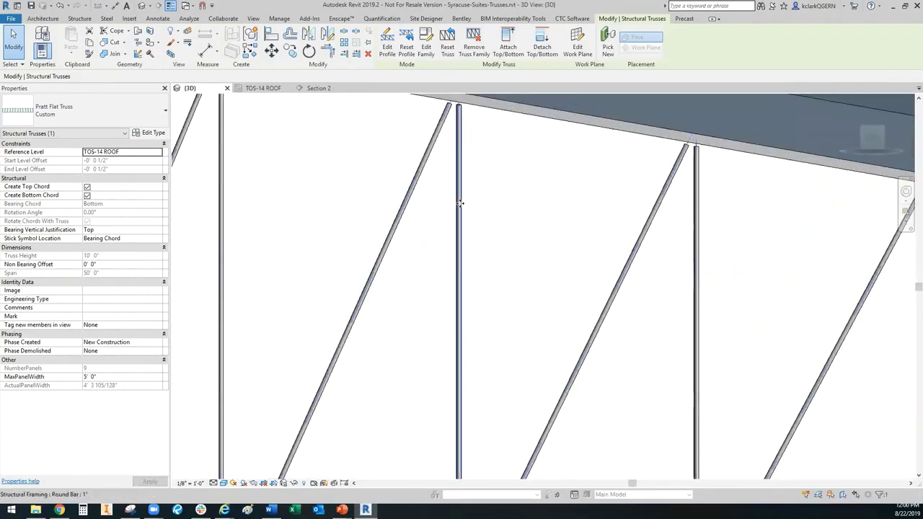
click(459, 204)
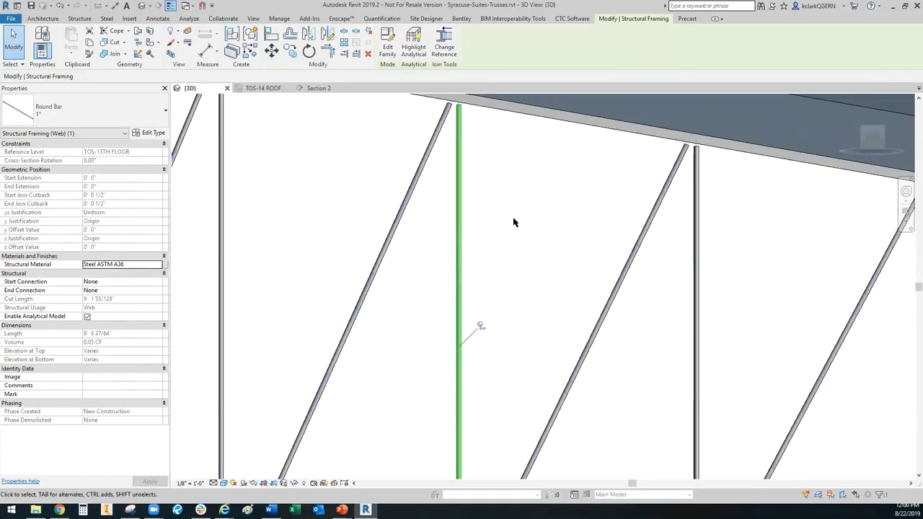
scroll(513, 222, down, 3)
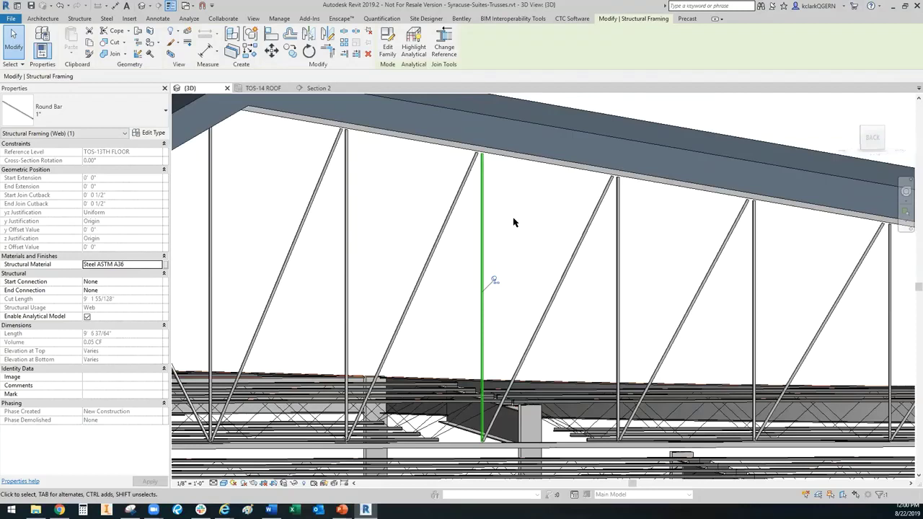
click(490, 281)
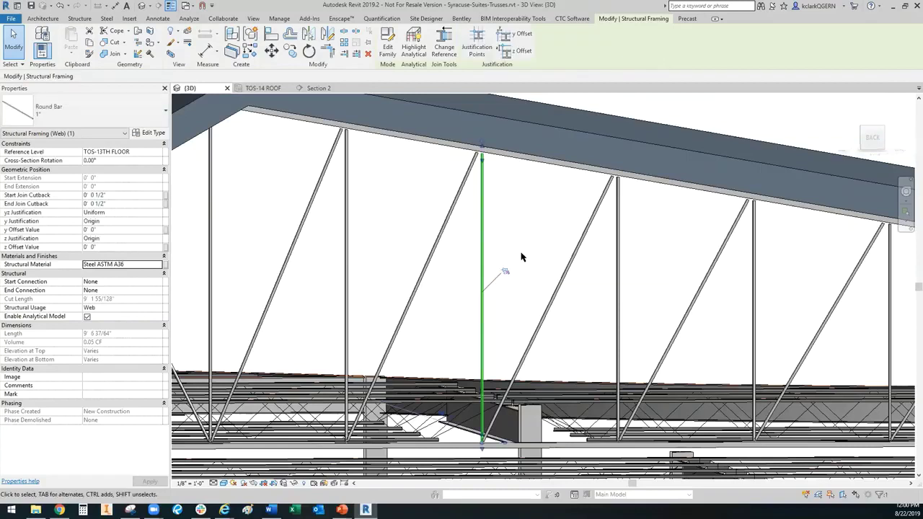
click(102, 161)
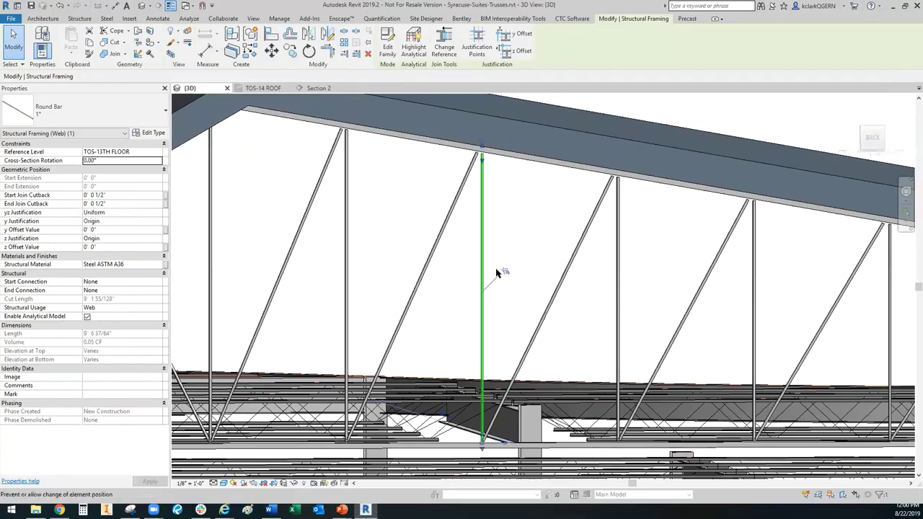
key(Escape)
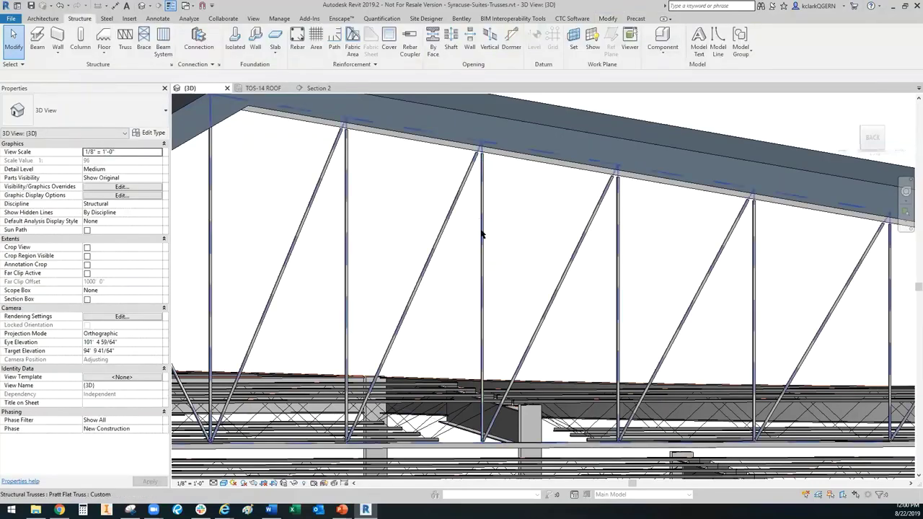
Select the whole truss and examine its top chord beneath the skylight roof near the ridge
click(481, 231)
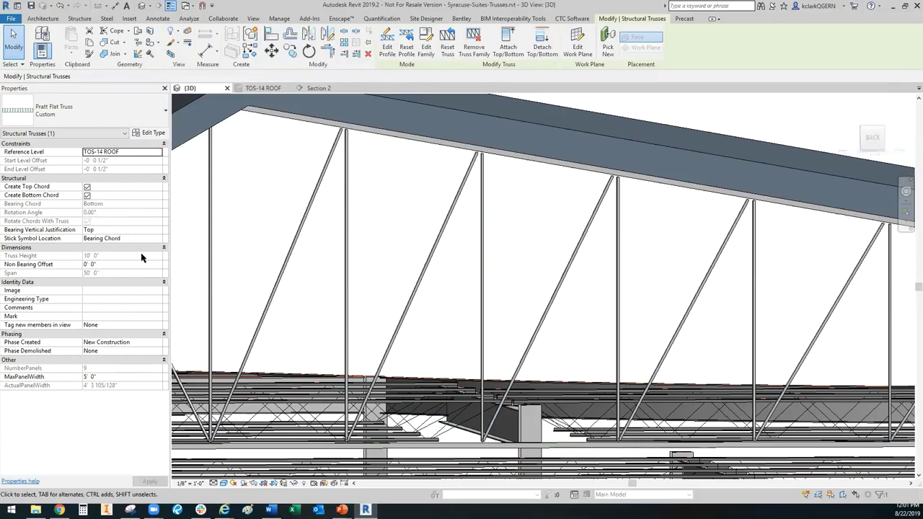
scroll(447, 295, down, 4)
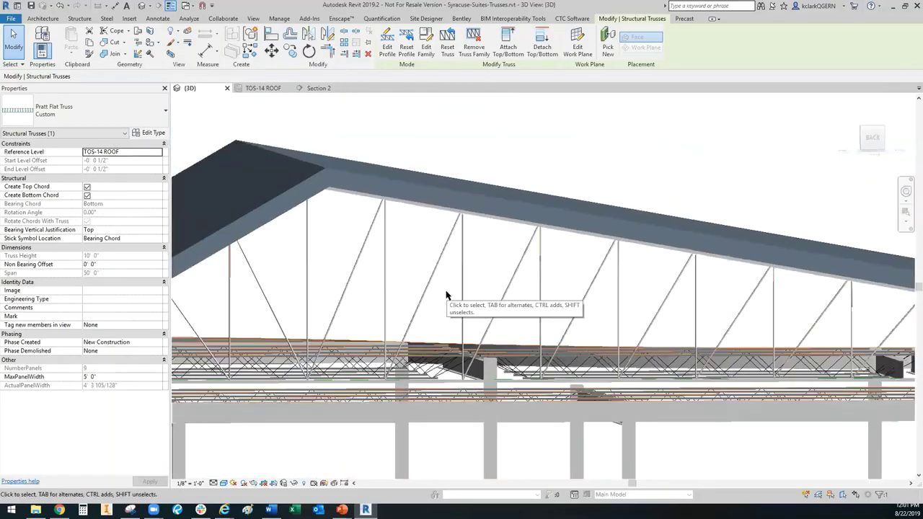
scroll(447, 296, up, 3)
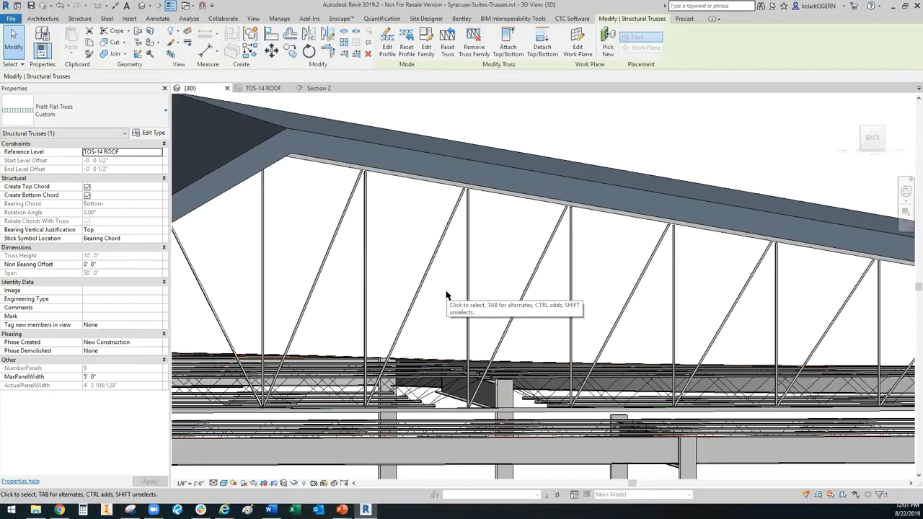
scroll(437, 269, down, 5)
shift+middle_drag(438, 270, 433, 238)
scroll(405, 229, up, 5)
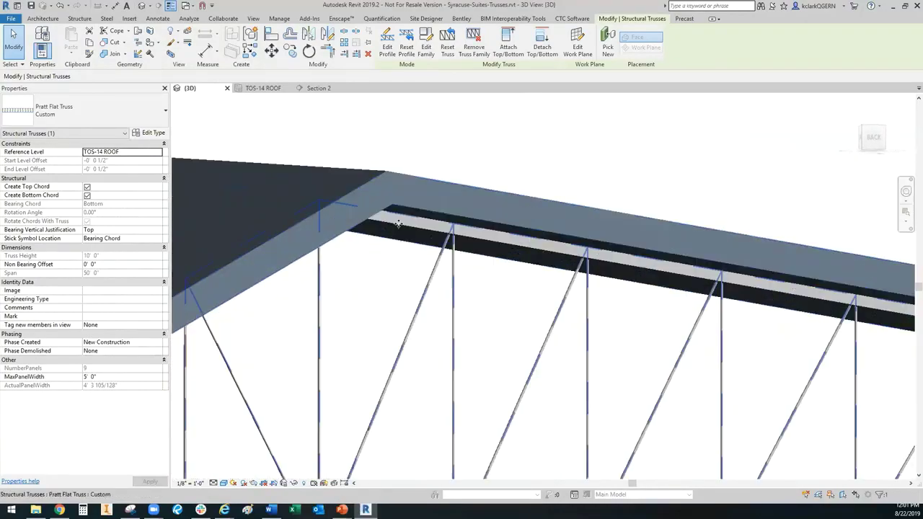
Examine the truss and skylight roof from below and from above in the 3D view, and clear the truss selection
scroll(405, 230, down, 5)
shift+middle_drag(364, 404, 425, 313)
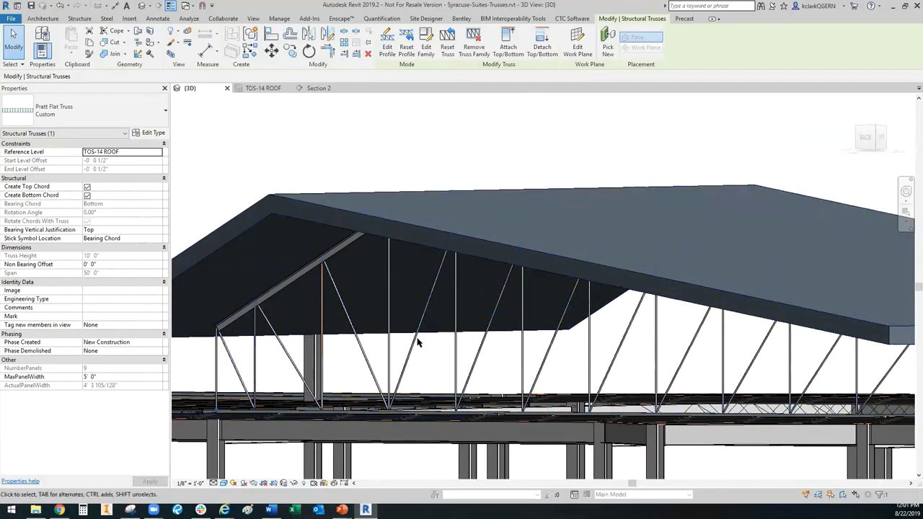
scroll(798, 367, down, 3)
shift+middle_drag(798, 367, 363, 368)
click(289, 132)
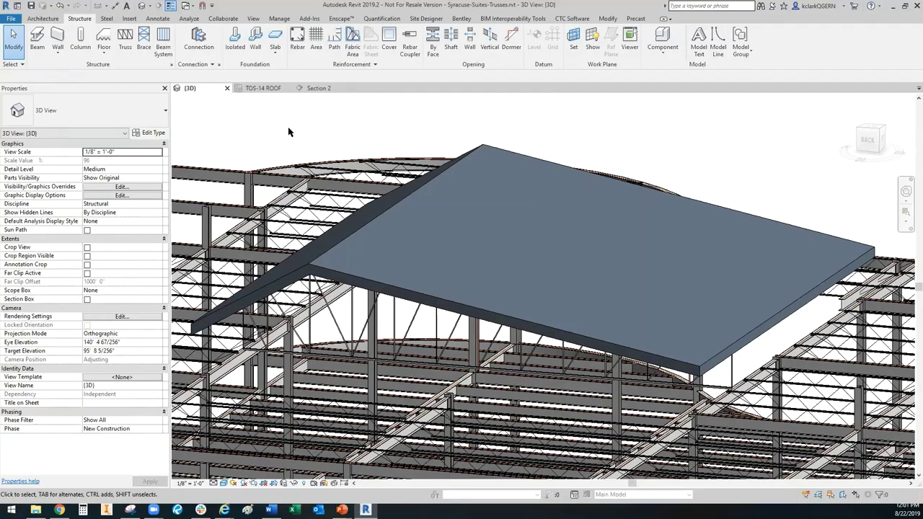
Select the Pratt Flat Truss and review its type properties and bearing vertical justification without changing them, leaving nothing selected
click(180, 289)
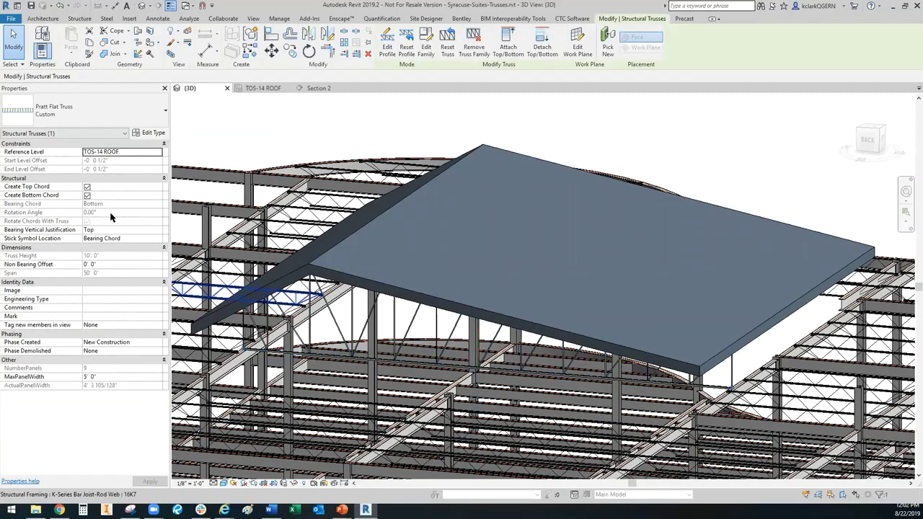
click(153, 134)
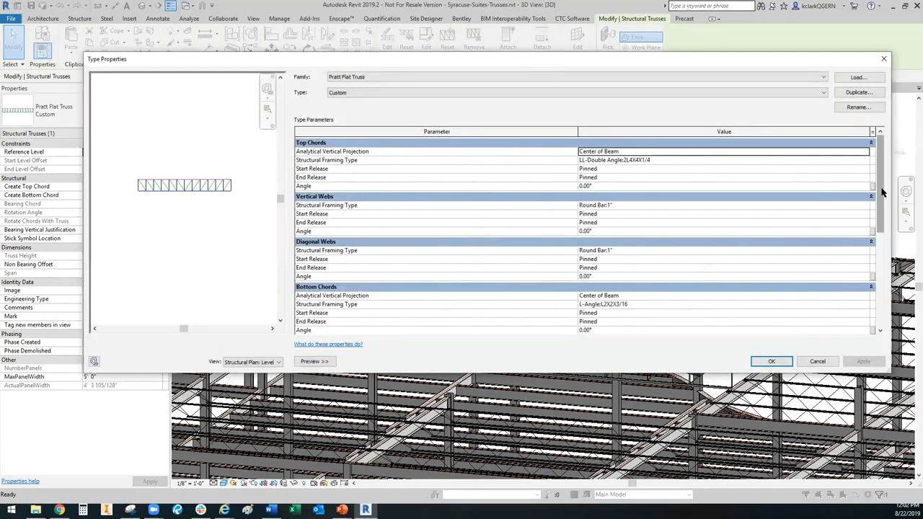
click(817, 361)
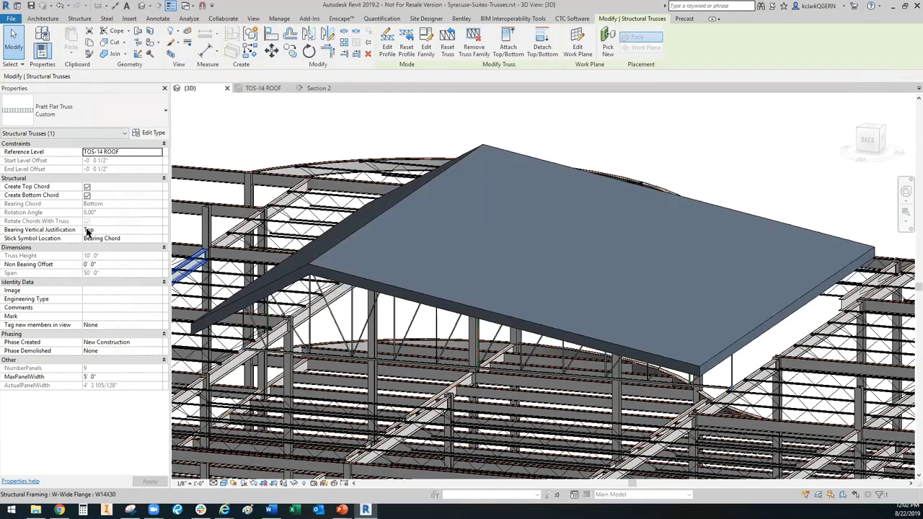
click(114, 231)
key(Escape)
key(Escape)
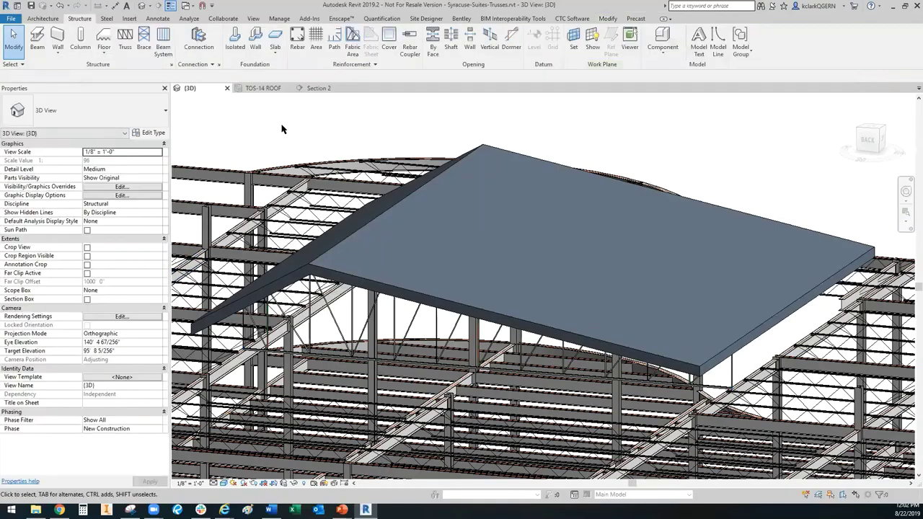